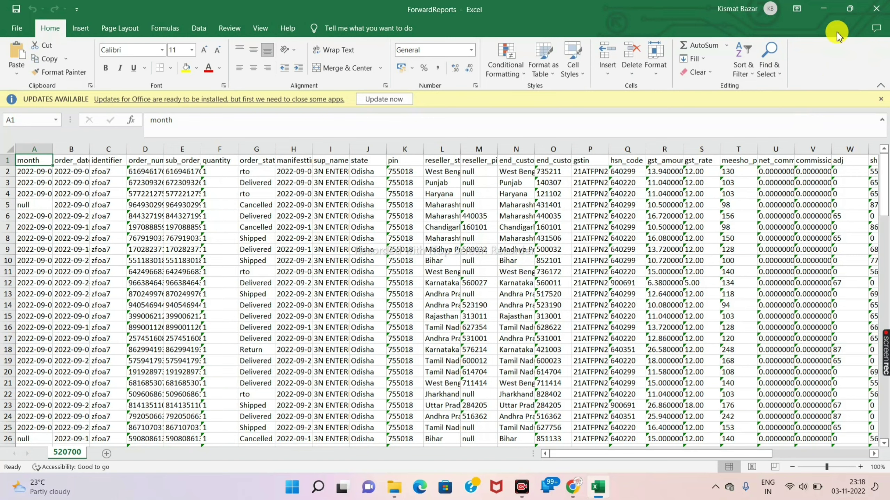
- Open the Reverse workbook from the downloaded reports folder, minimize both report workbooks, and close the folder window
click(824, 11)
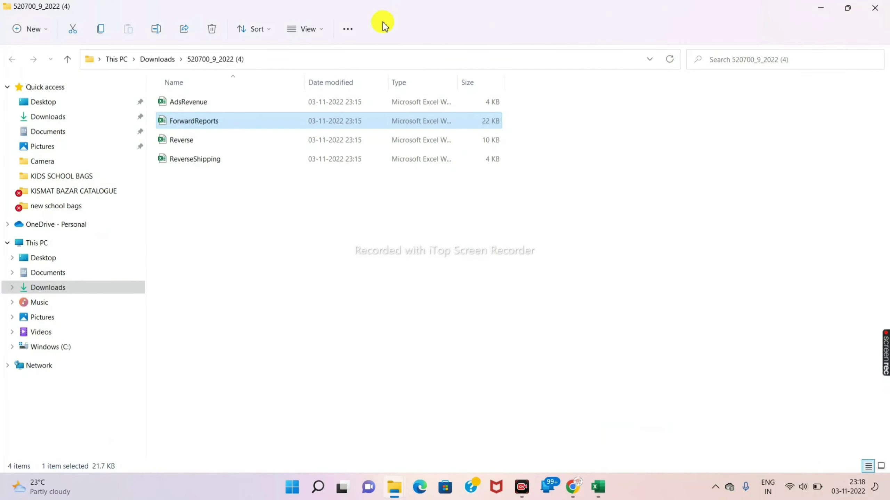
double_click(181, 142)
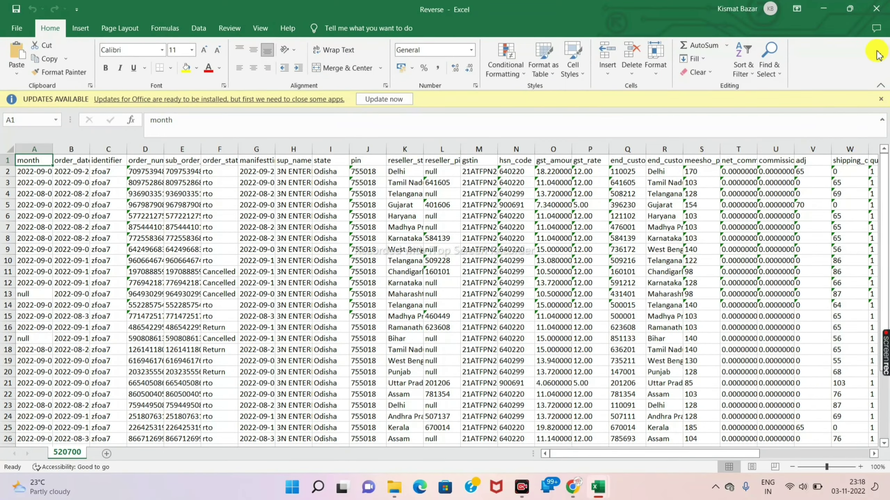
click(822, 13)
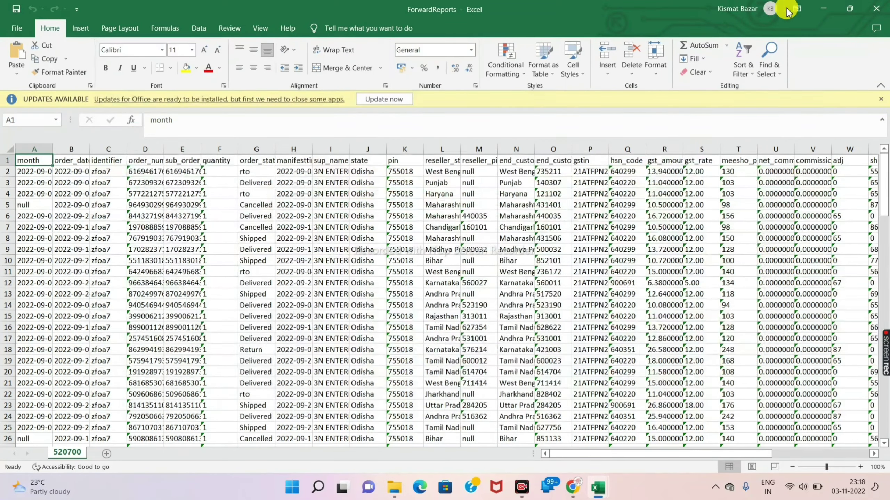
click(821, 7)
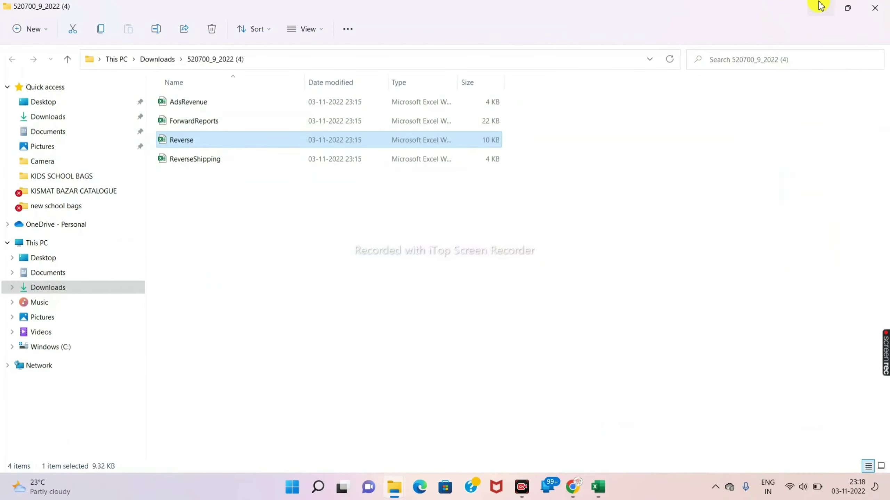
click(878, 13)
click(877, 13)
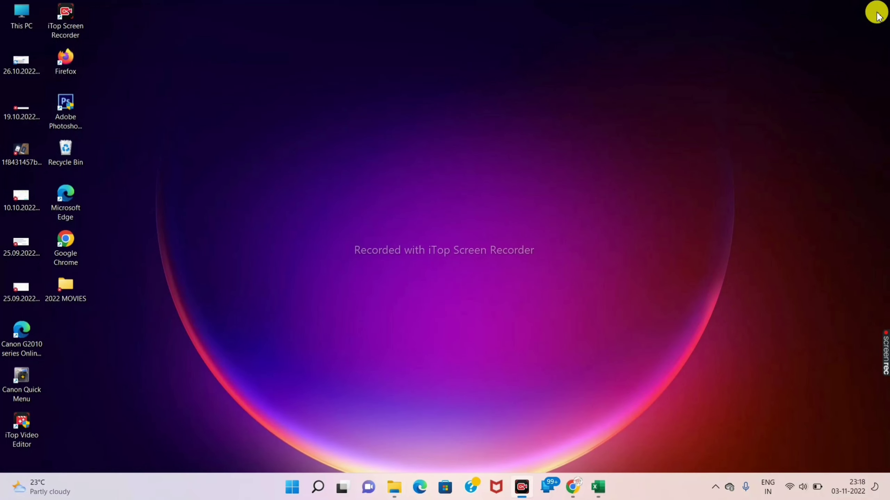
- Bring the ForwardReports workbook to the front and add two new blank sheets after its data sheet
mouse_move(600, 486)
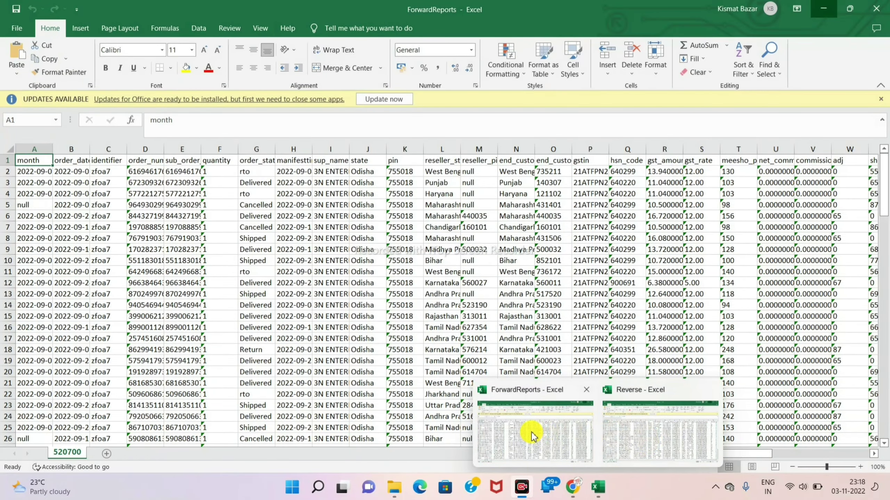
click(532, 436)
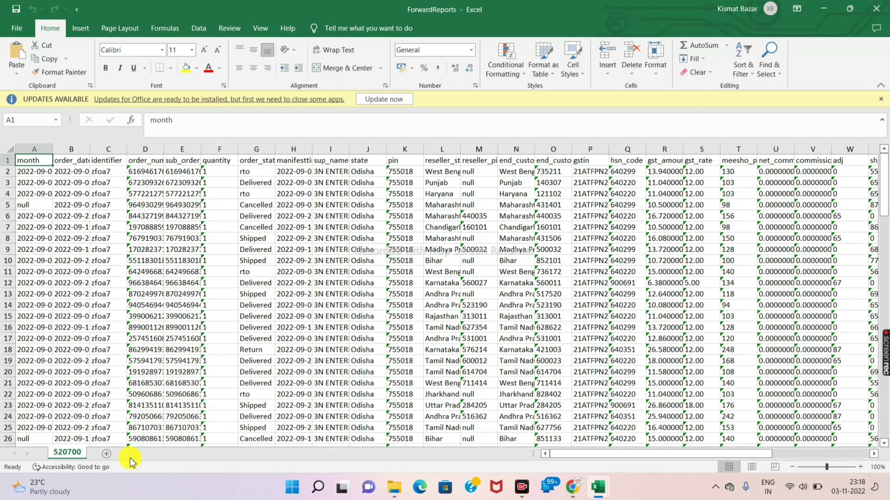
click(106, 455)
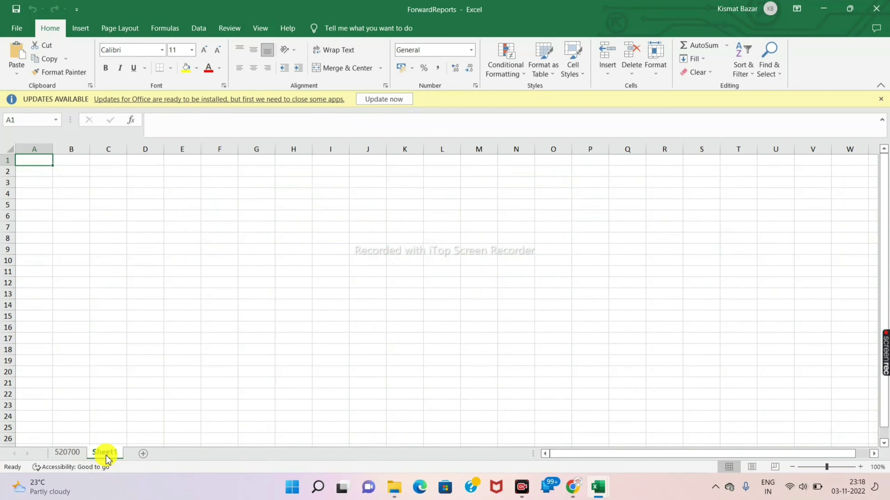
click(143, 454)
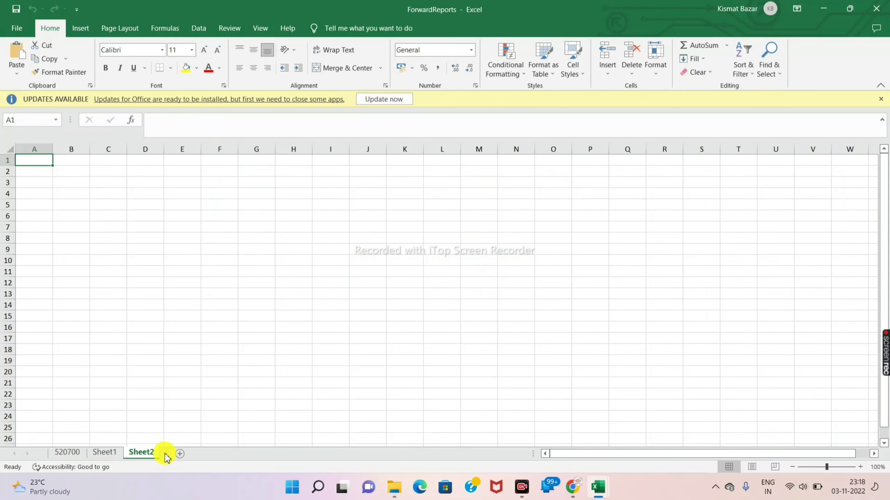
- Rename Sheet1 in the ForwardReports workbook as "gstr1 sale%"
click(106, 455)
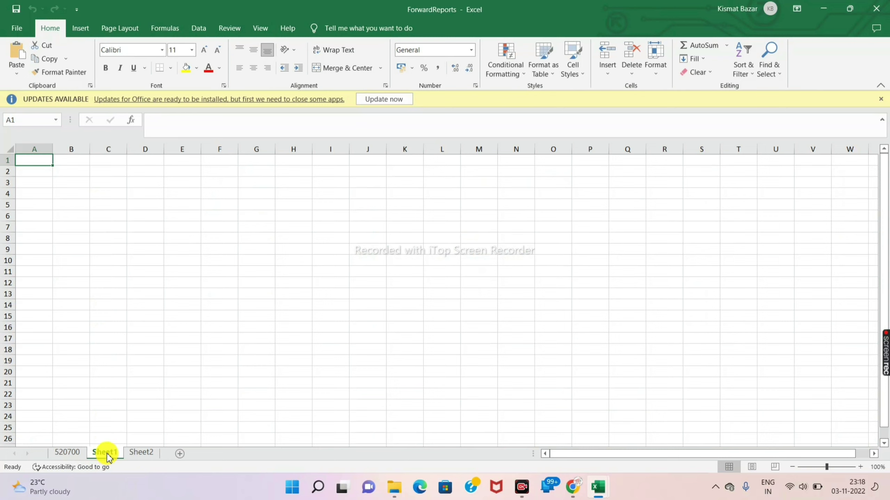
right_click(109, 456)
click(139, 343)
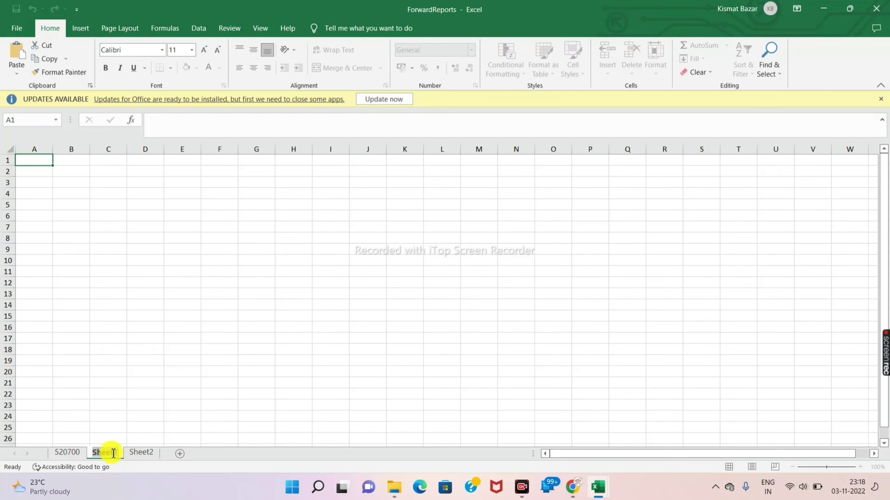
key(BackSpace)
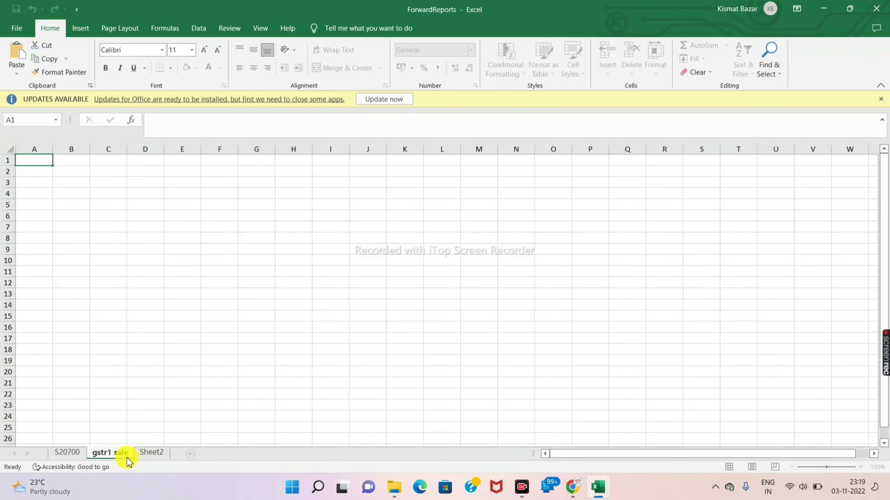
click(218, 417)
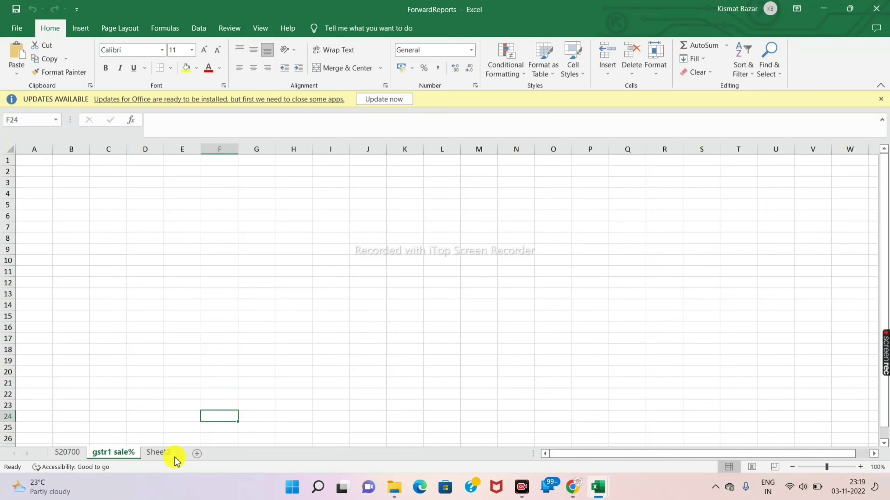
- Rename Sheet2 in the ForwardReports workbook as "RETURN"
click(159, 453)
right_click(158, 454)
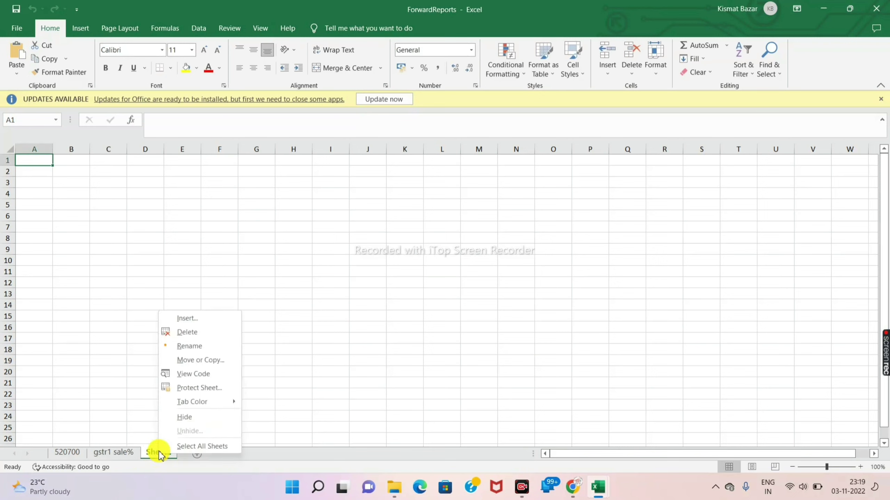
click(210, 347)
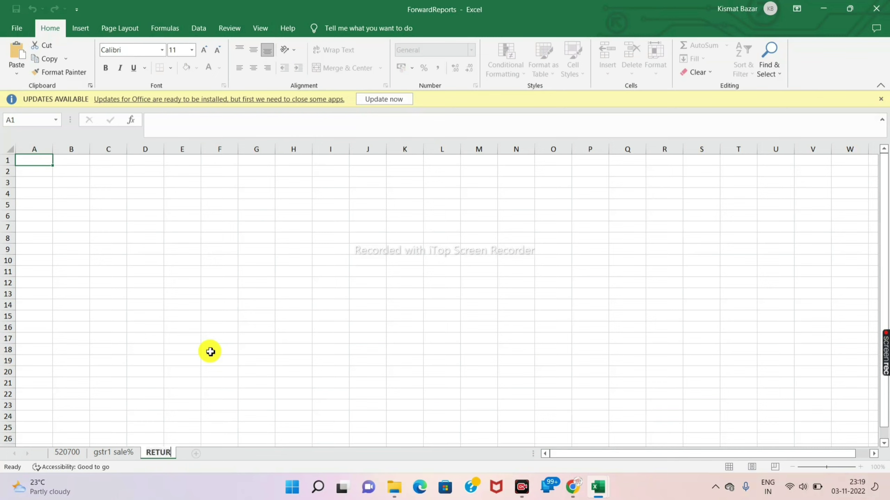
click(296, 361)
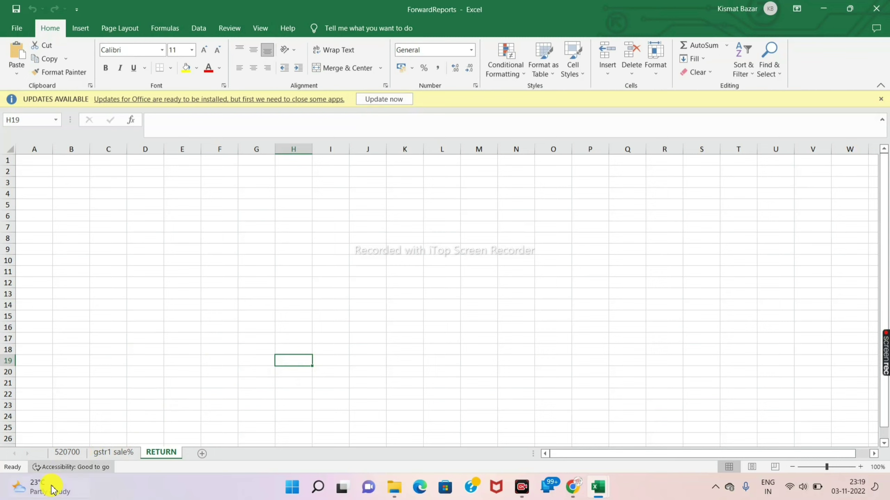
- Autofit the width of all columns on the order data sheet of ForwardReports
click(66, 453)
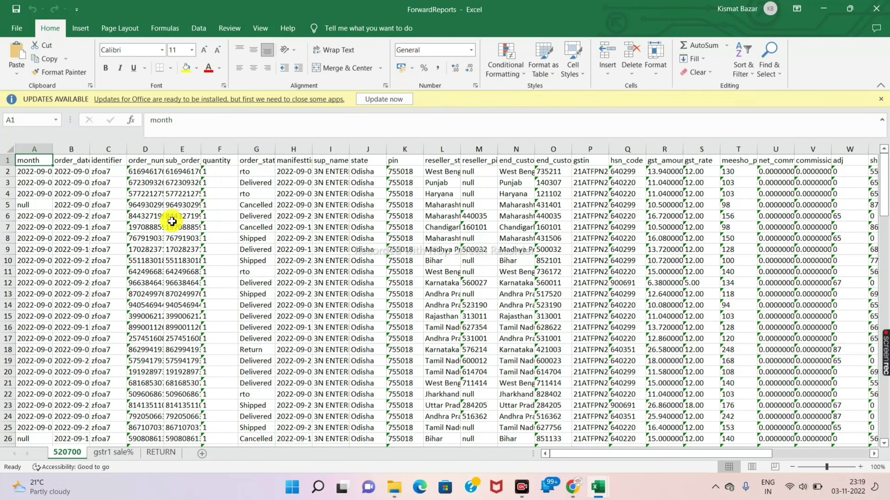
click(557, 338)
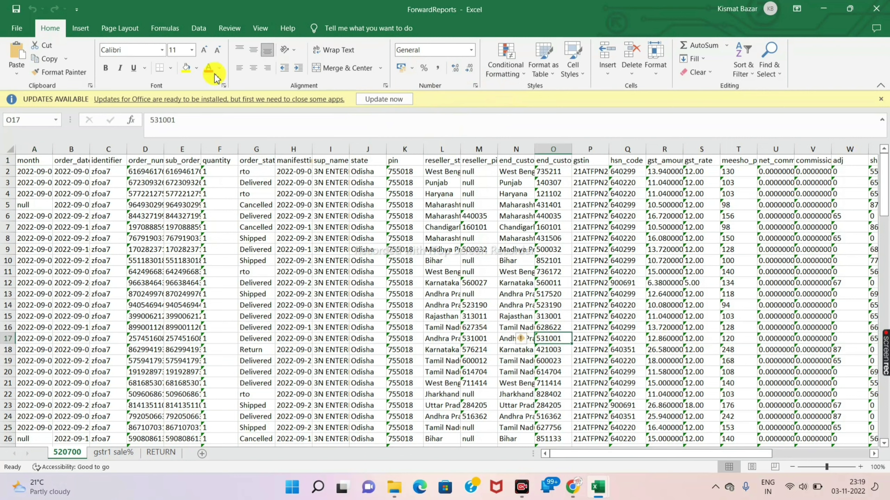
click(7, 149)
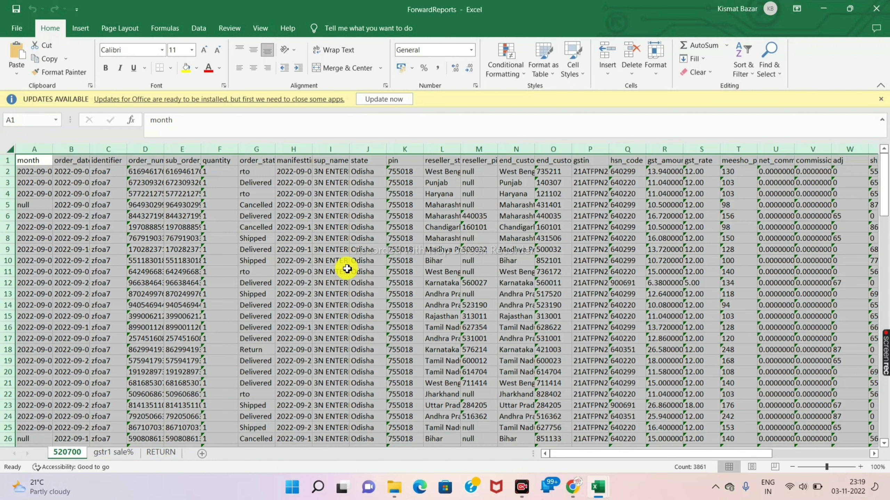
click(655, 77)
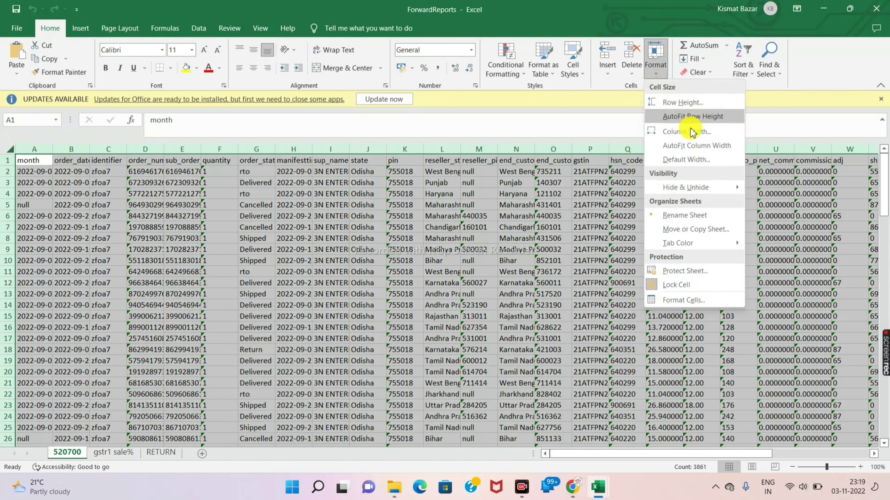
click(716, 149)
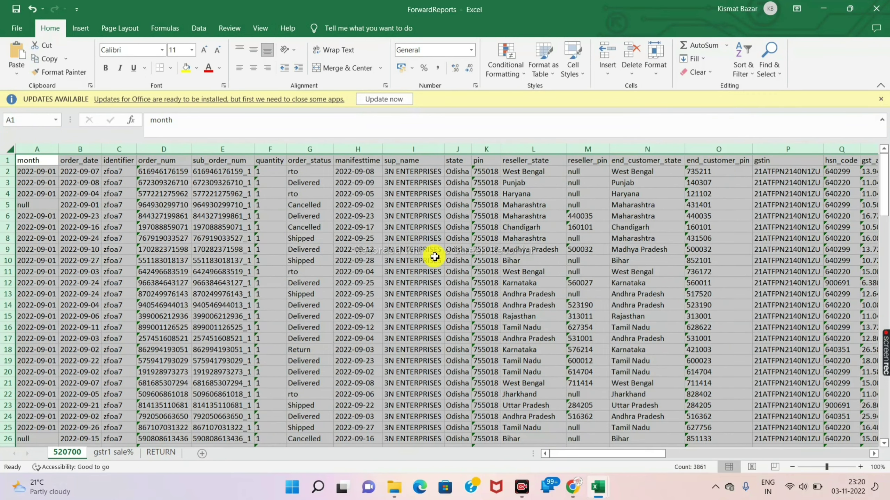
click(598, 272)
- Switch to the Reverse workbook and fill the end_customer_state_new header cell AF1 with standard red
key(ctrl+Tab)
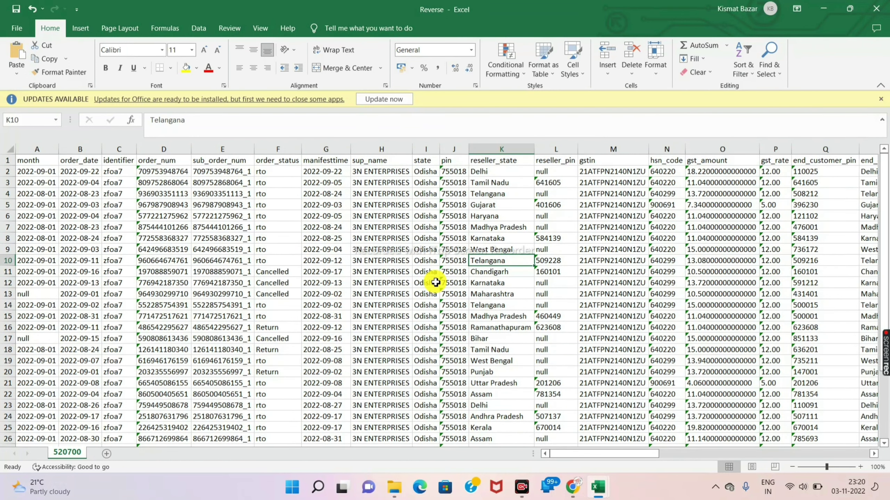
scroll(317, 334, down, 1)
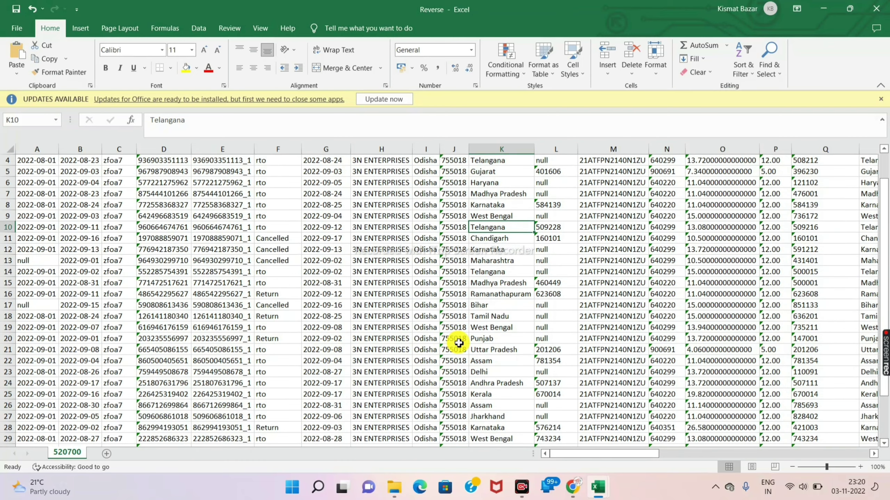
scroll(459, 344, up, 1)
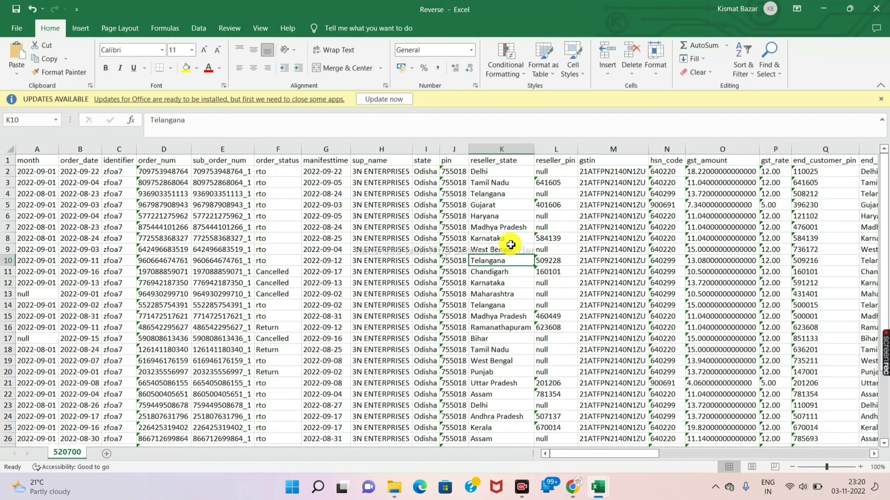
drag(603, 455, 824, 453)
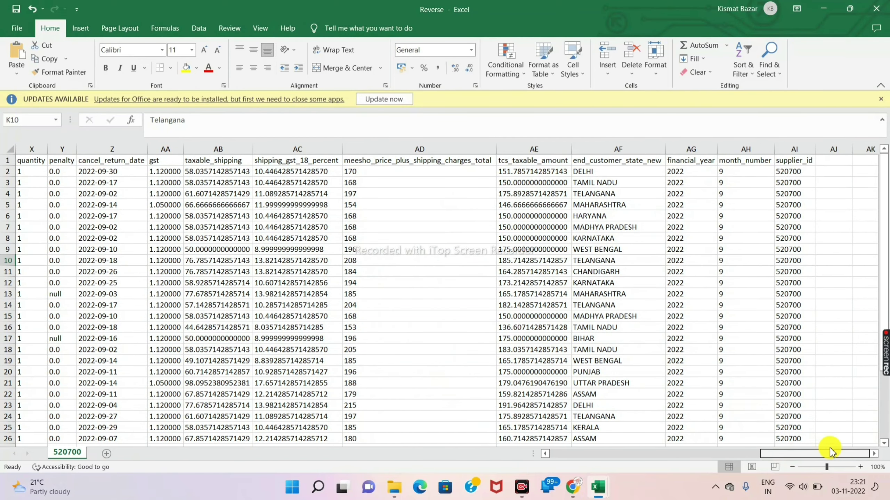
drag(833, 452, 833, 452)
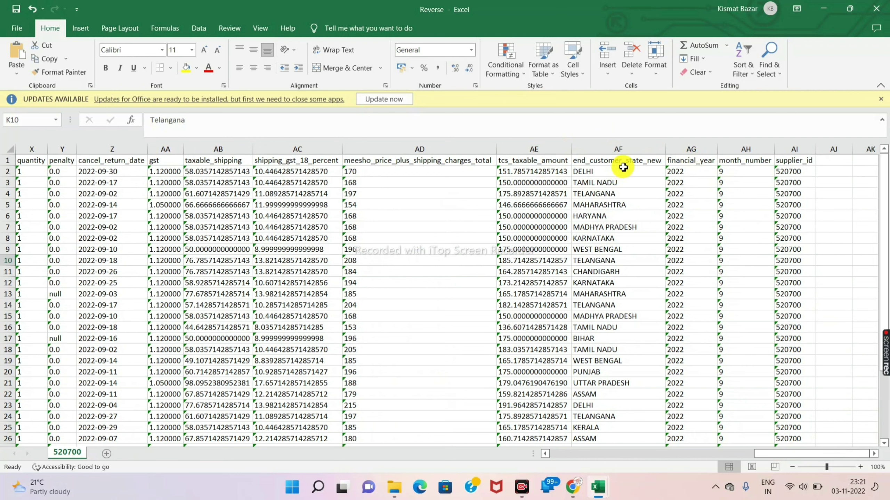
click(648, 162)
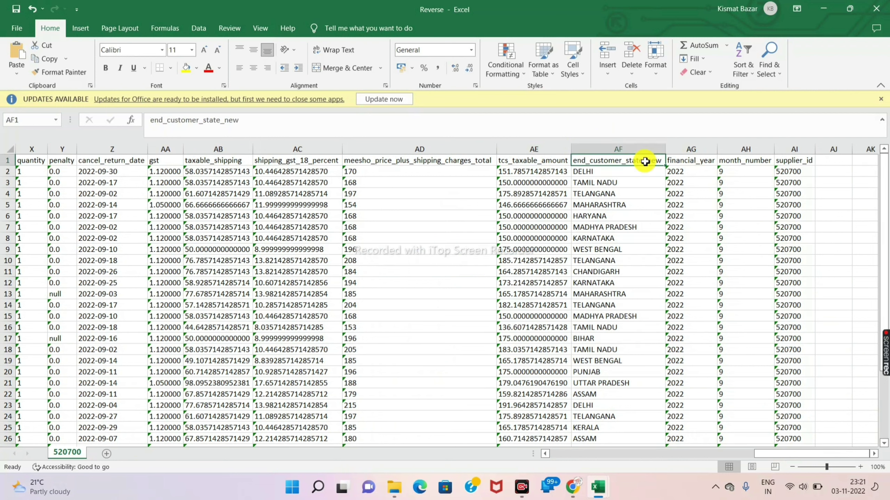
click(197, 68)
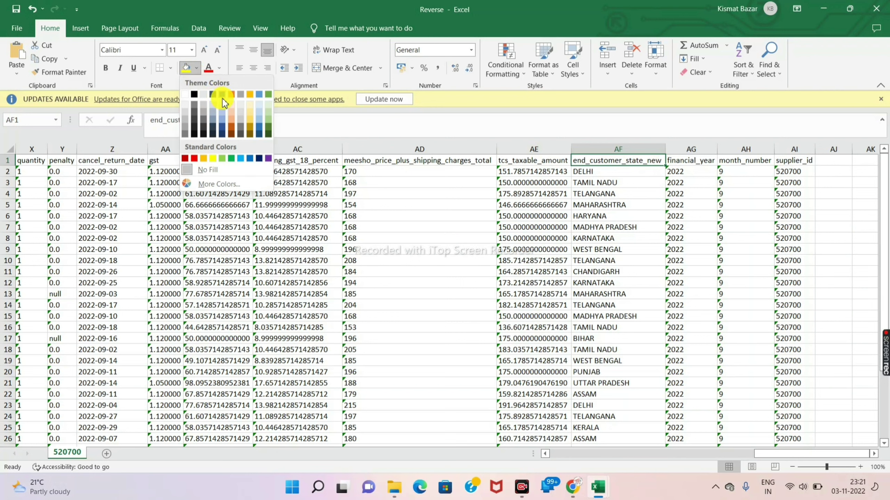
click(193, 159)
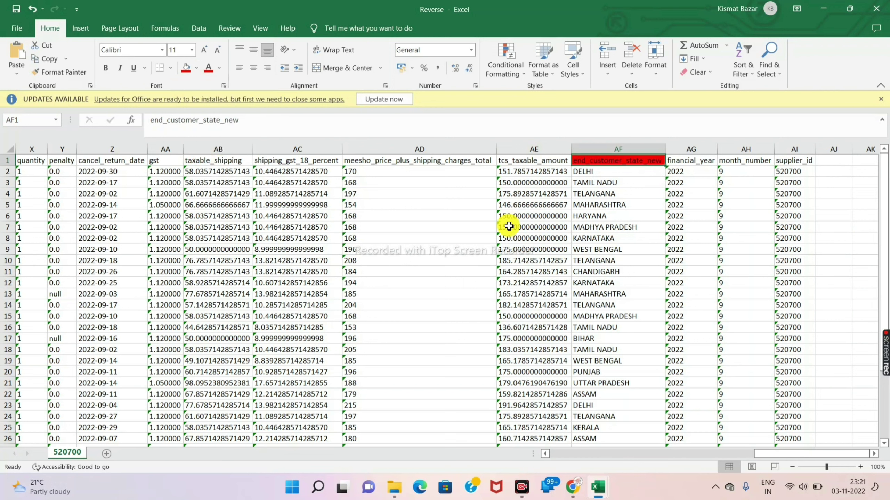
- Fill the tcs_taxable_amount header cell AE1 with the same red
click(532, 170)
click(532, 161)
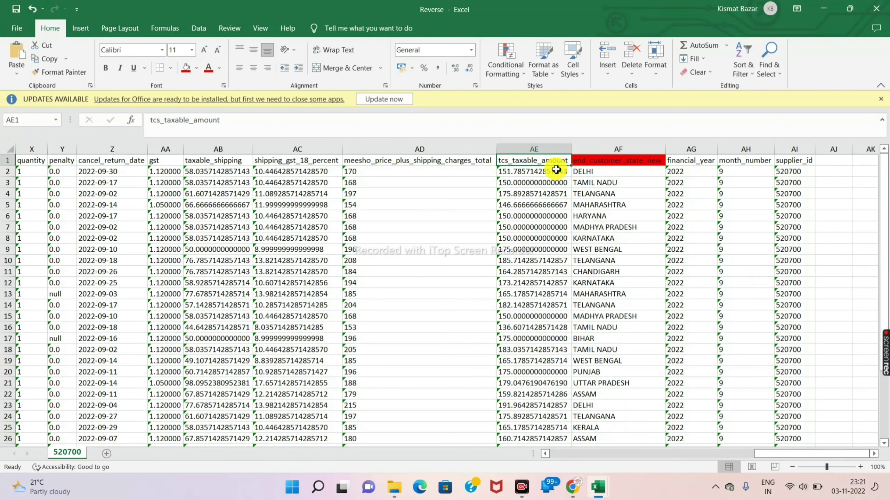
click(187, 72)
- Fill the gst_rate header cell P1 with the same red
scroll(441, 294, left, 2)
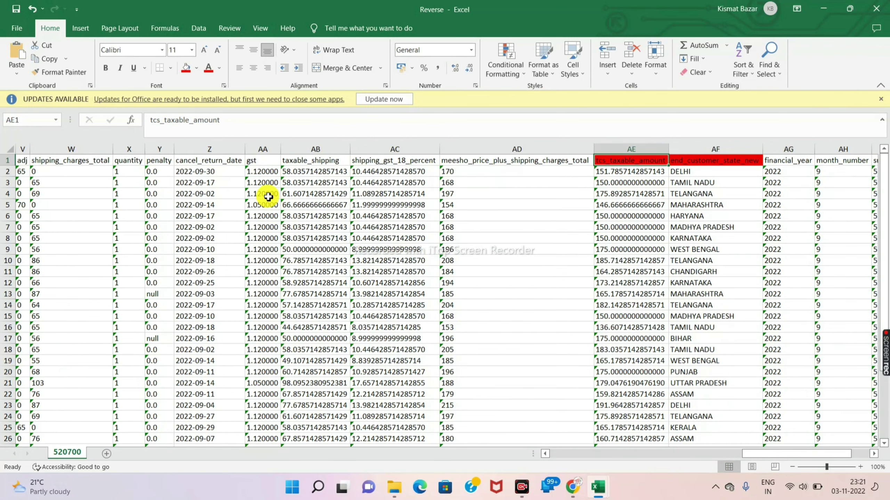
click(669, 453)
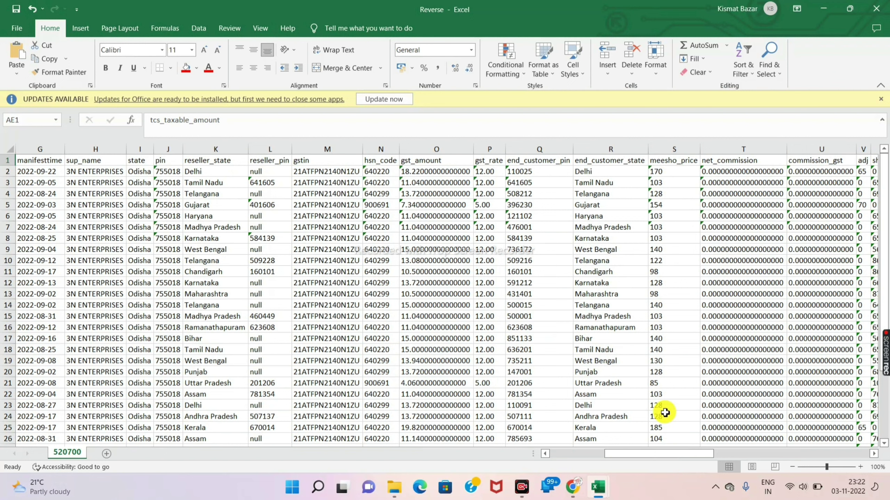
click(489, 163)
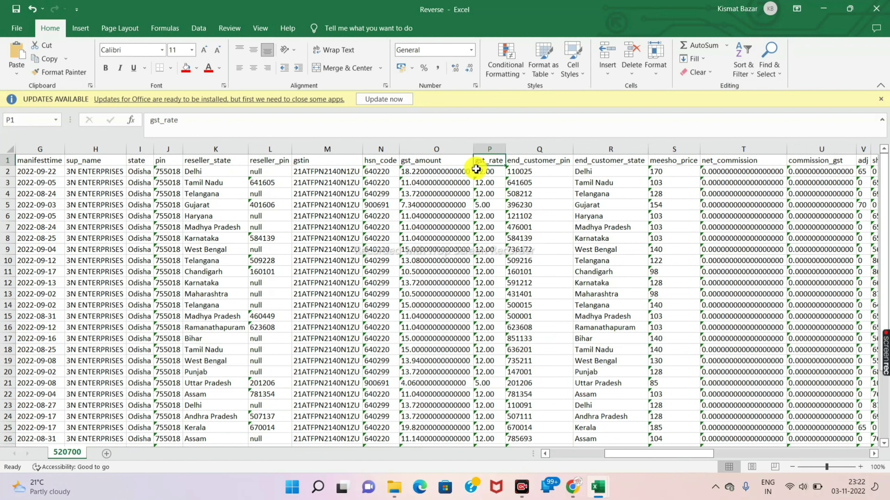
click(186, 72)
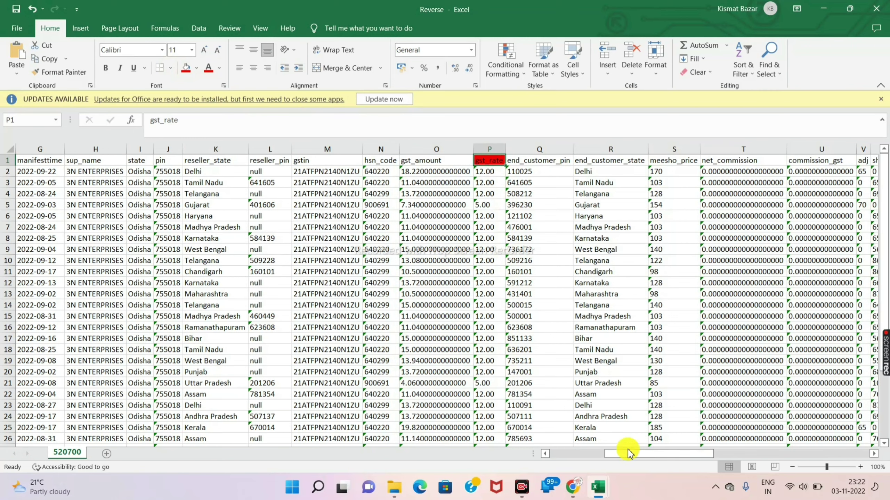
drag(668, 456, 830, 445)
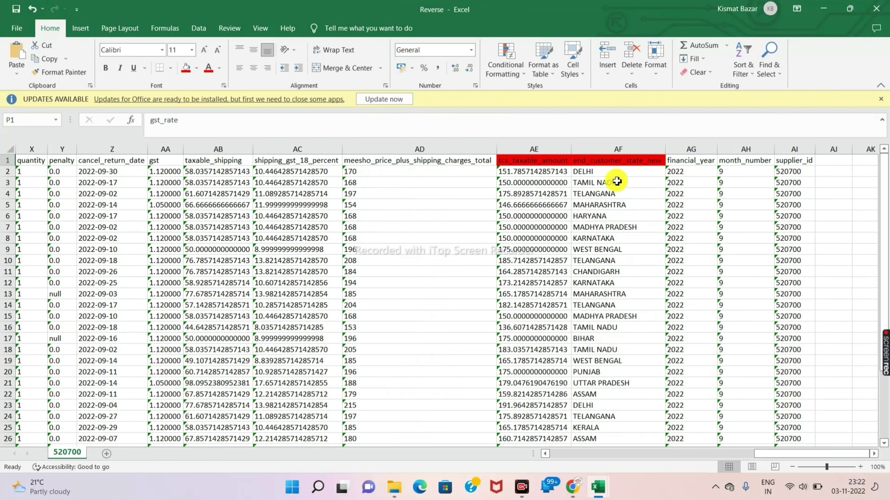
- Copy the entire end_customer_state_new column AF from the Reverse workbook and switch to the ForwardReports workbook
click(618, 145)
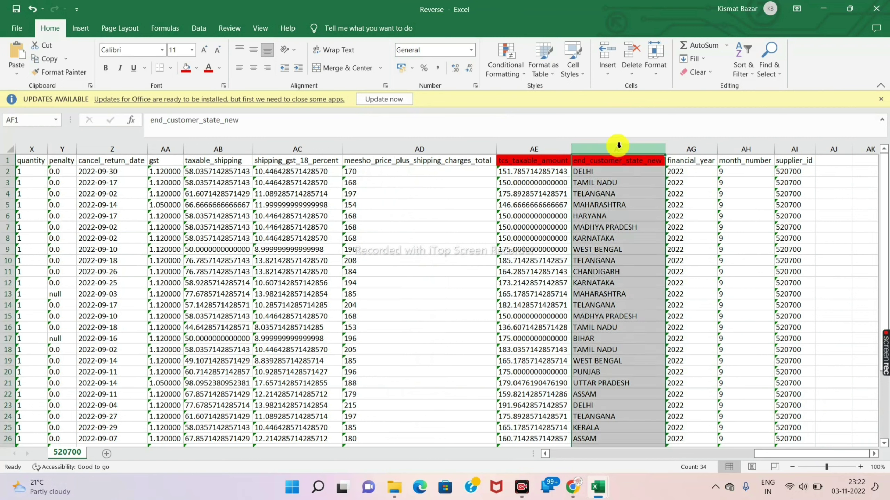
right_click(613, 205)
click(645, 248)
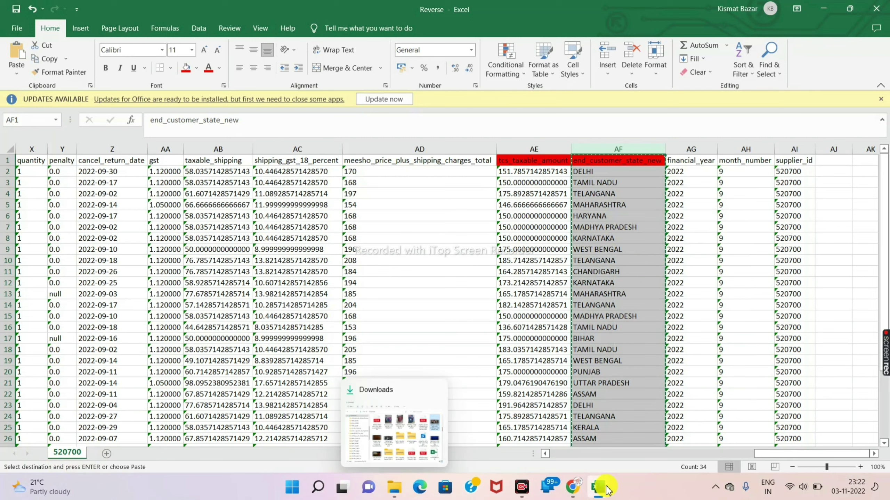
mouse_move(599, 489)
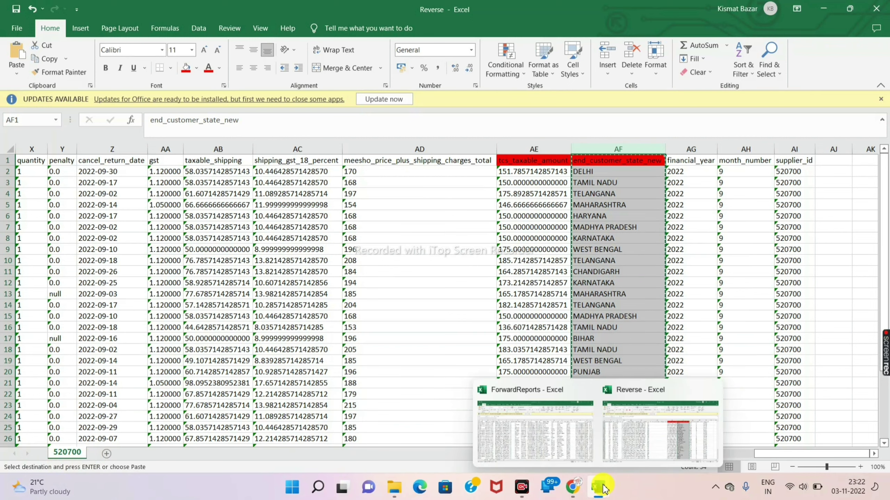
click(564, 438)
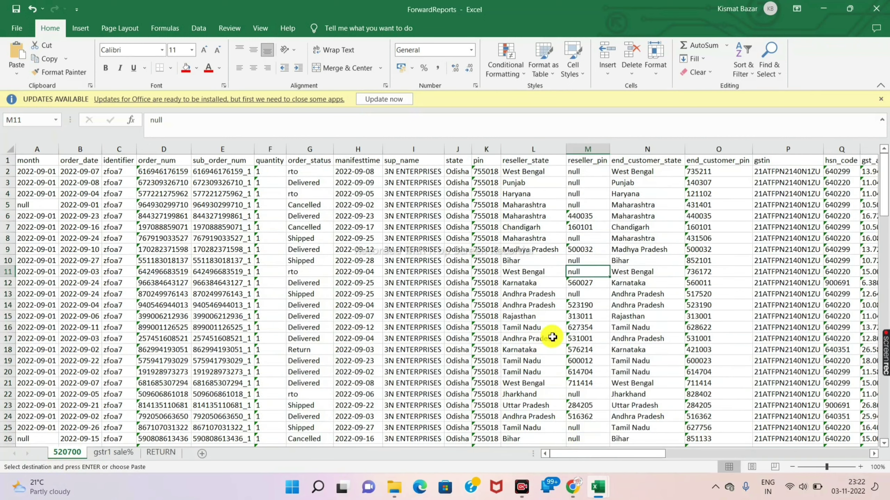
- Paste the copied state column as values into column A of the RETURN sheet
click(164, 456)
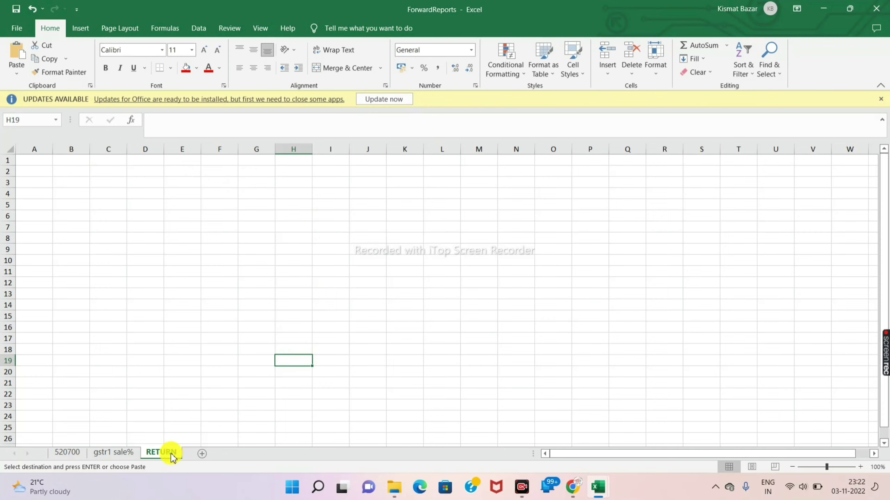
click(41, 147)
right_click(40, 148)
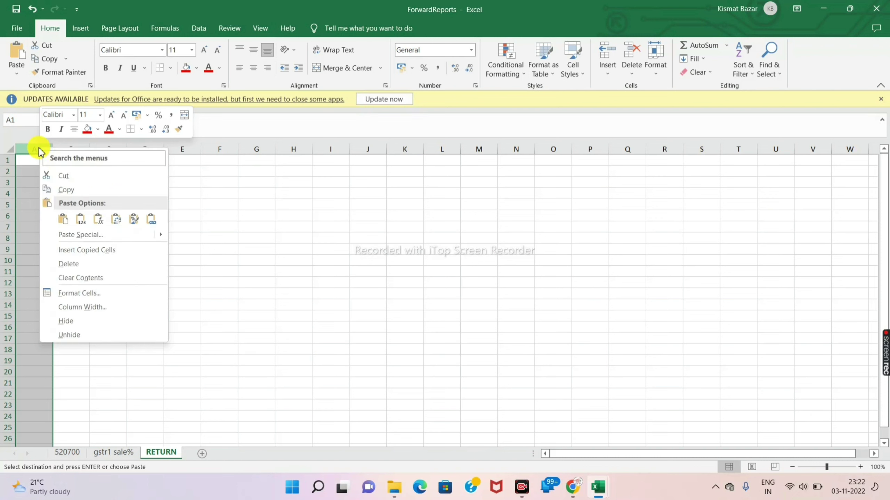
click(86, 219)
click(186, 255)
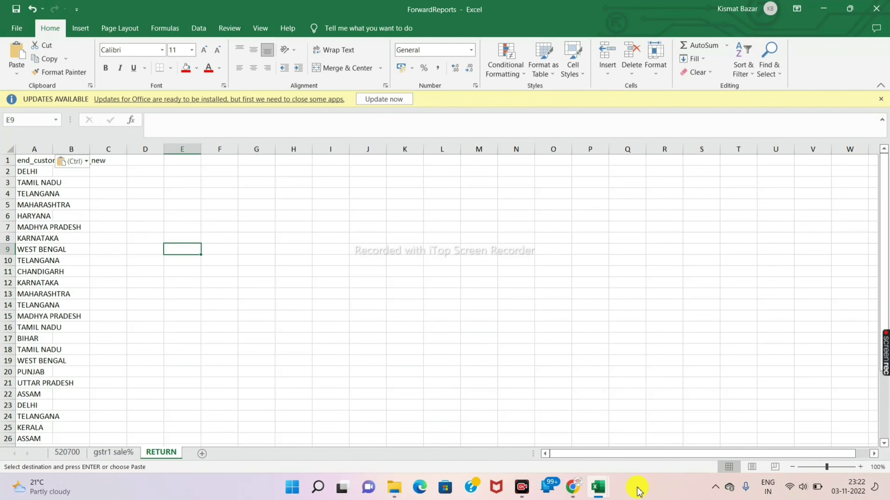
- Switch back to the Reverse workbook and copy the entire tcs_taxable_amount column AE
mouse_move(600, 492)
click(627, 455)
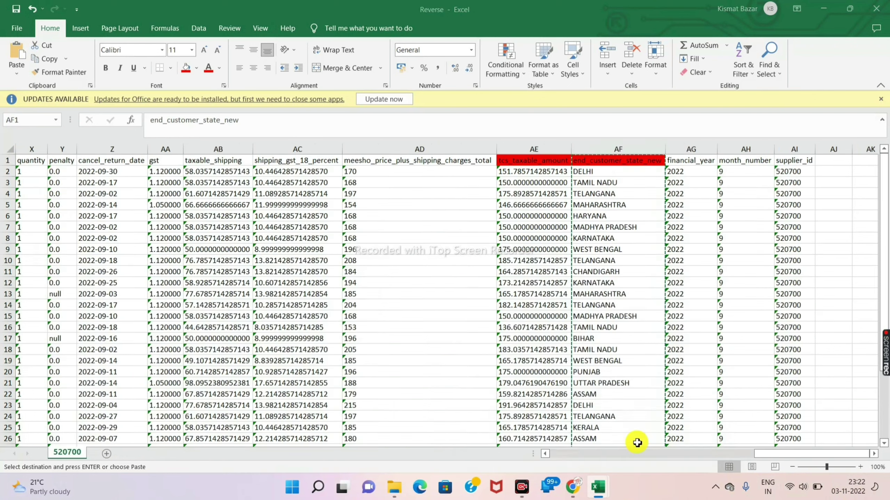
double_click(467, 212)
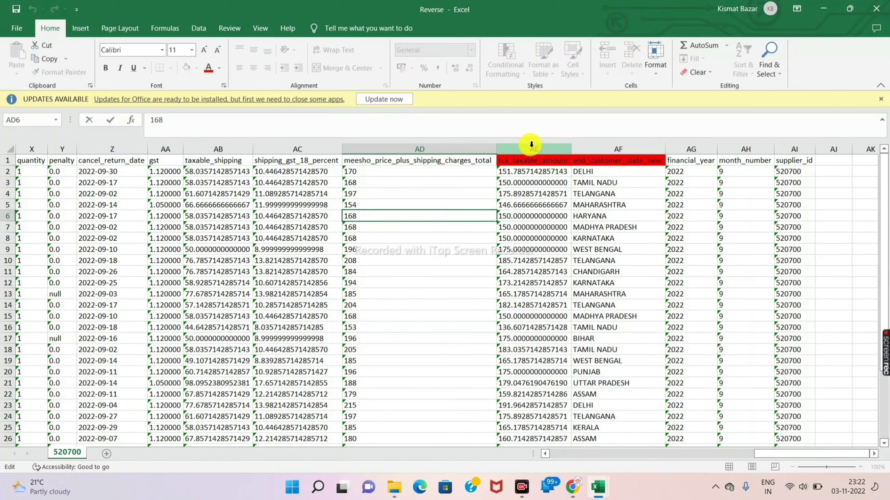
click(545, 150)
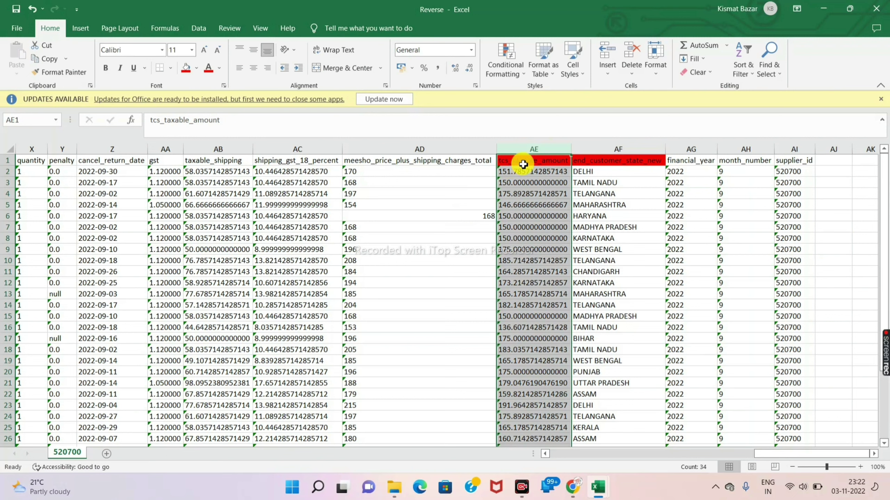
right_click(534, 193)
click(564, 231)
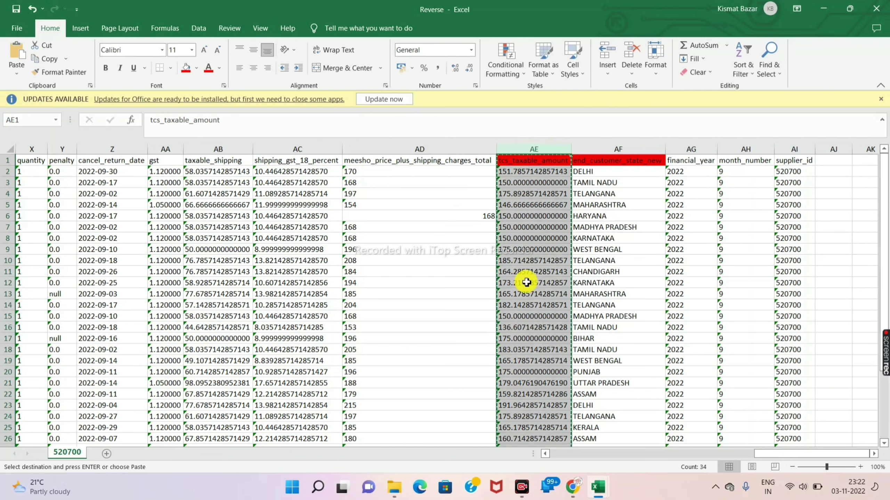
- Paste the copied taxable amounts as values into column B of the RETURN sheet in ForwardReports
mouse_move(598, 490)
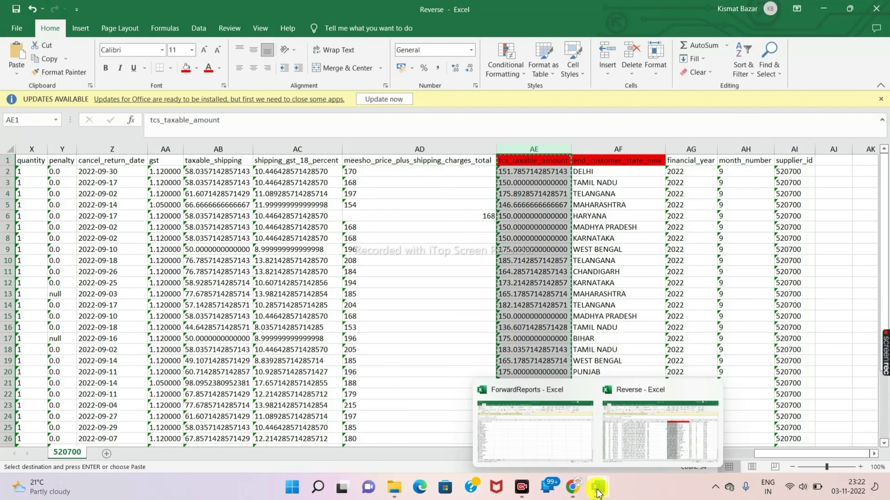
click(547, 445)
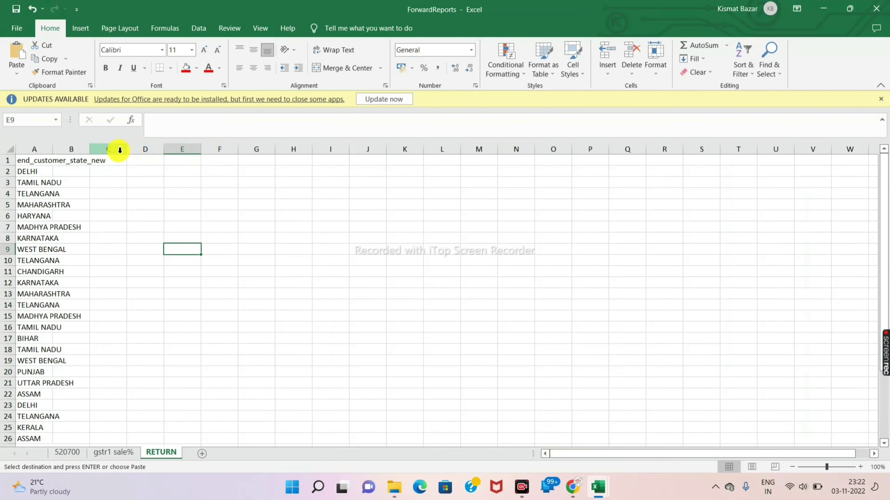
click(84, 149)
right_click(80, 149)
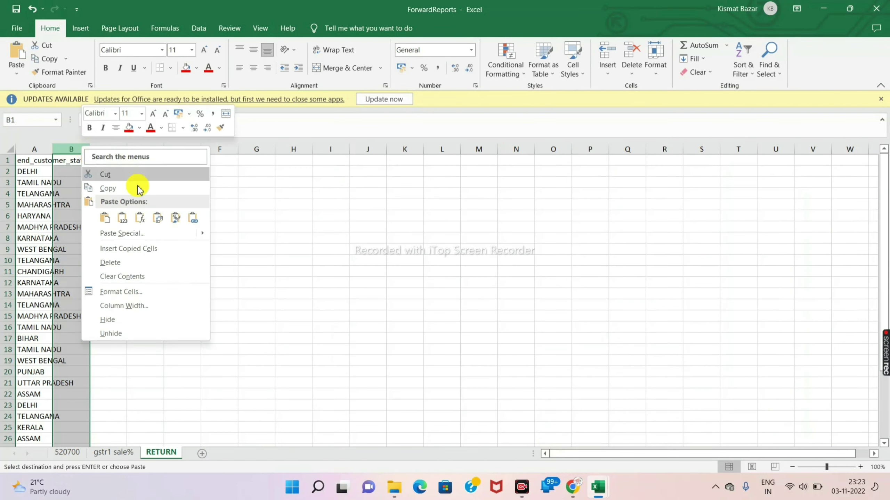
click(122, 217)
click(241, 228)
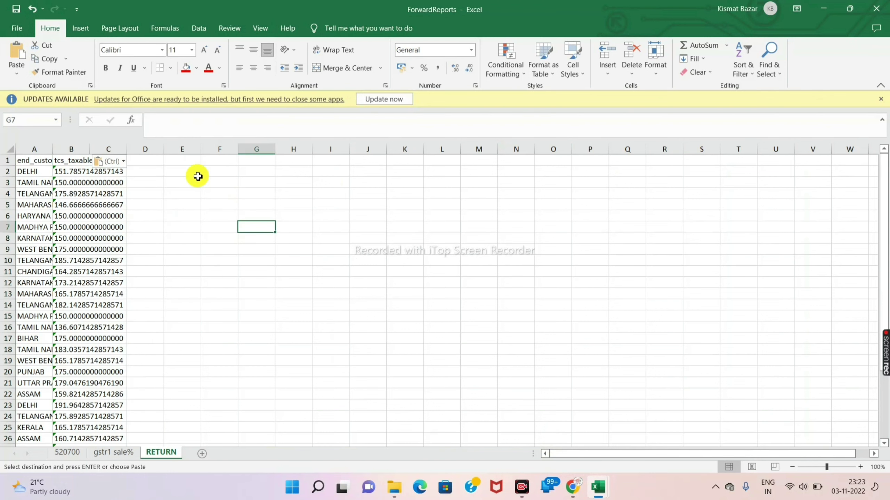
- Widen columns B and A of the RETURN sheet to fit the taxable amounts and state names
drag(91, 147, 129, 147)
drag(53, 149, 88, 149)
click(267, 239)
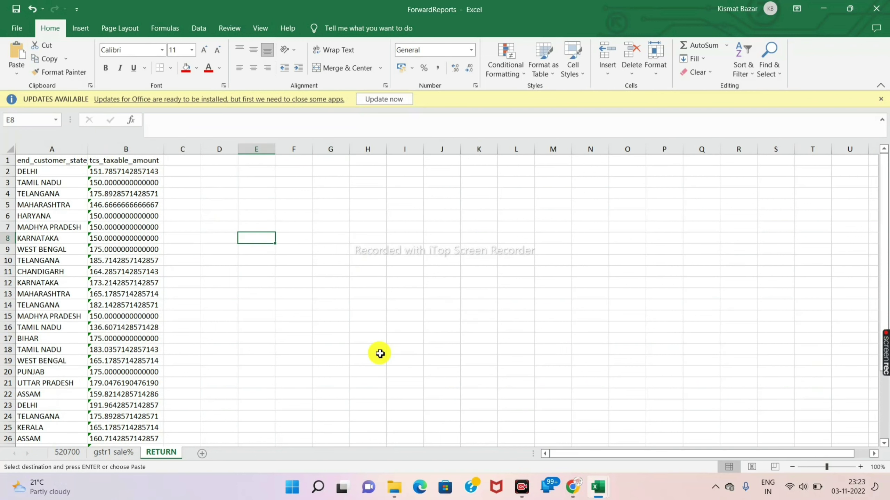
- Switch to the Reverse workbook and copy the entire gst_rate column P
mouse_move(604, 494)
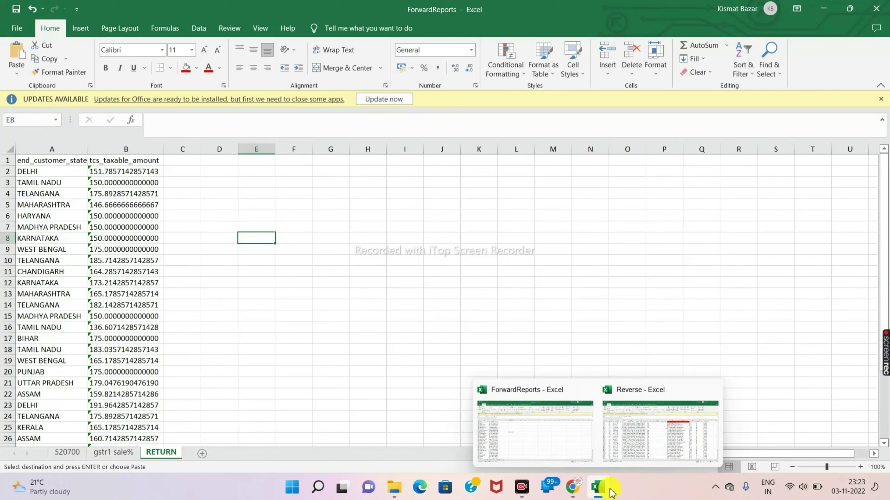
mouse_move(651, 440)
click(644, 451)
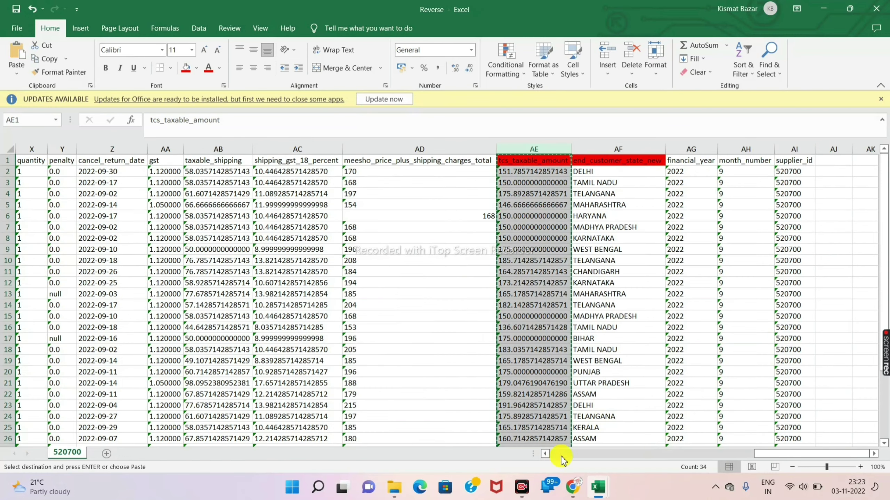
drag(685, 460, 647, 457)
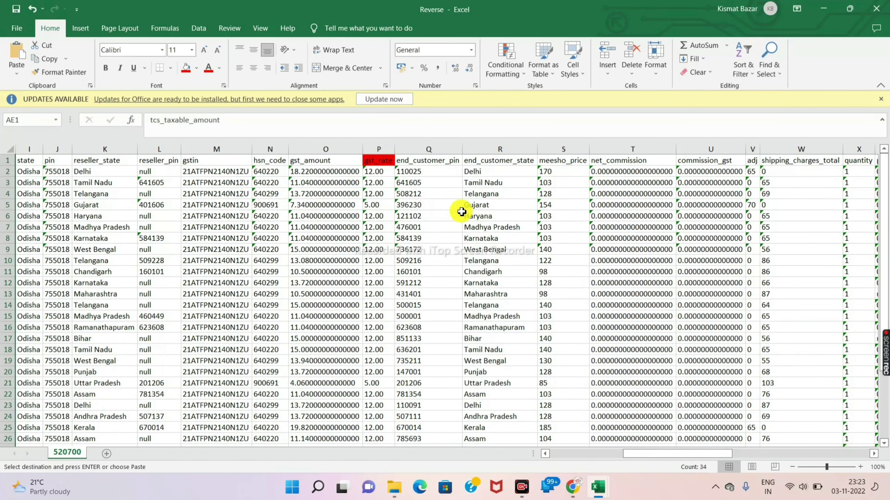
click(389, 149)
right_click(386, 150)
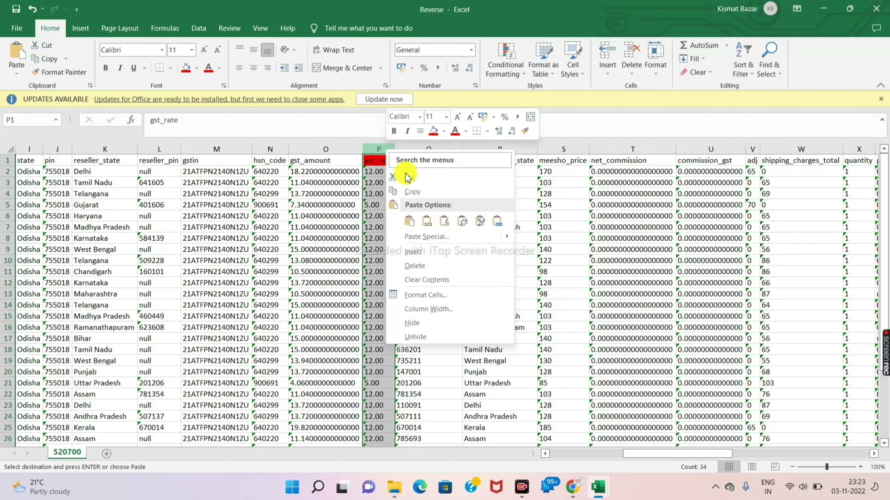
click(422, 221)
right_click(391, 162)
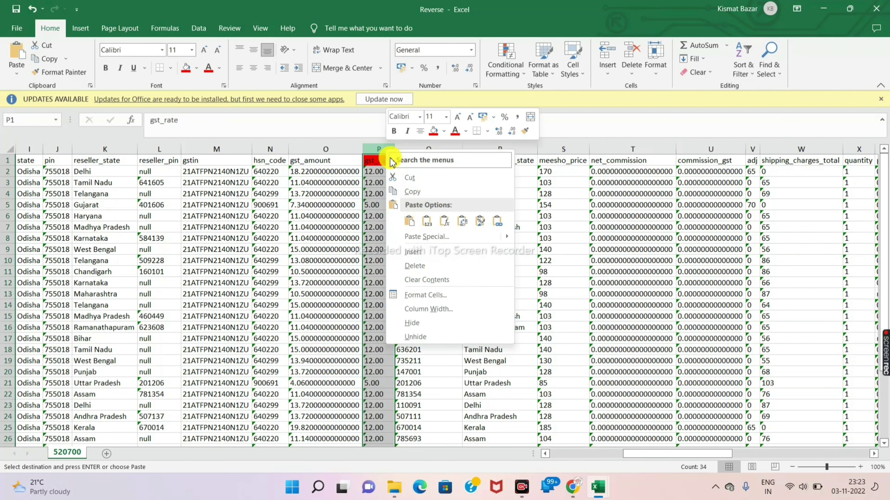
click(418, 194)
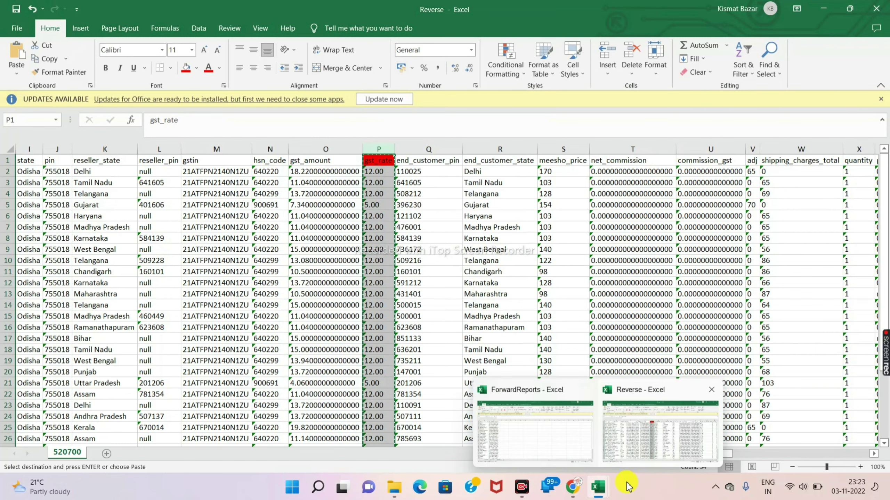
- Insert the copied gst_rate column before tcs_taxable_amount on the RETURN sheet of ForwardReports
mouse_move(605, 492)
click(560, 446)
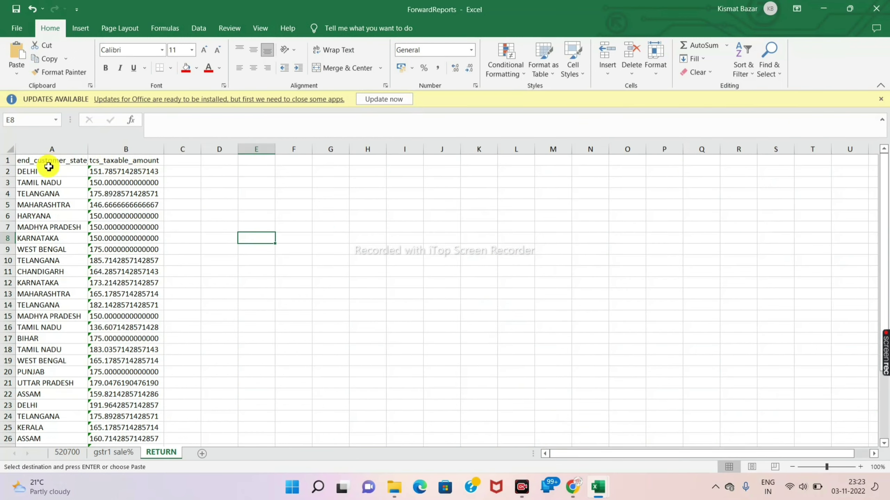
click(106, 149)
right_click(105, 149)
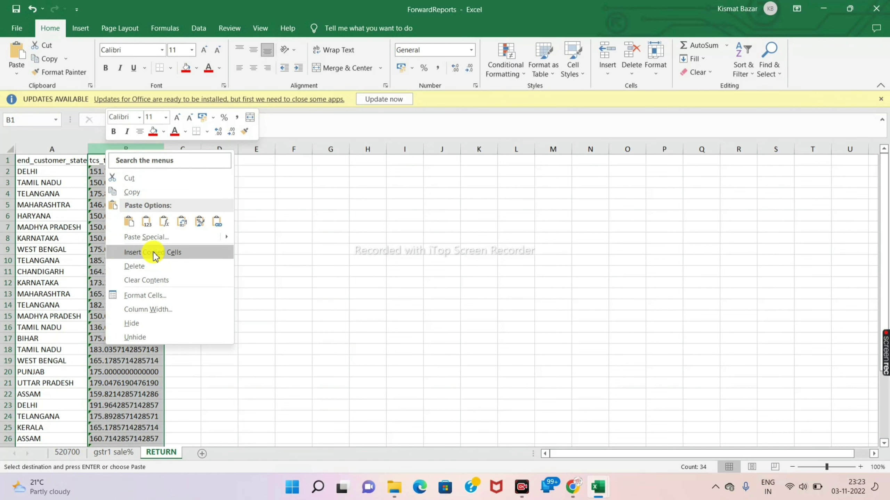
click(172, 253)
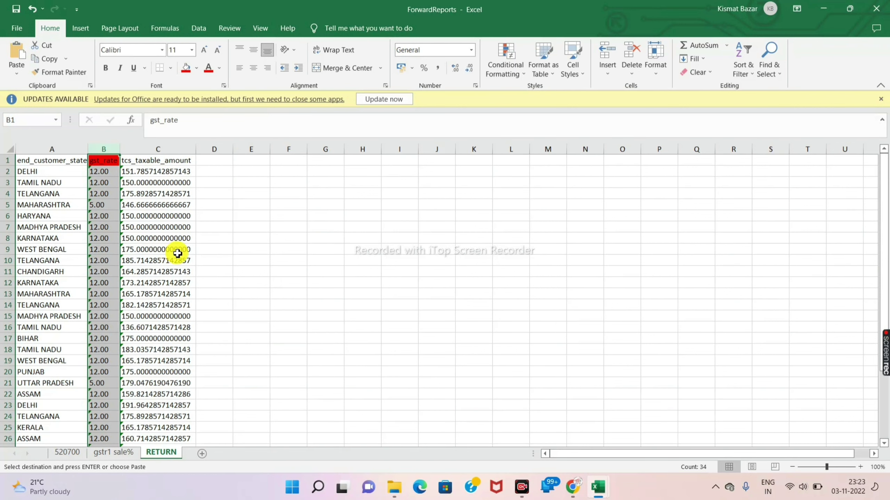
click(321, 249)
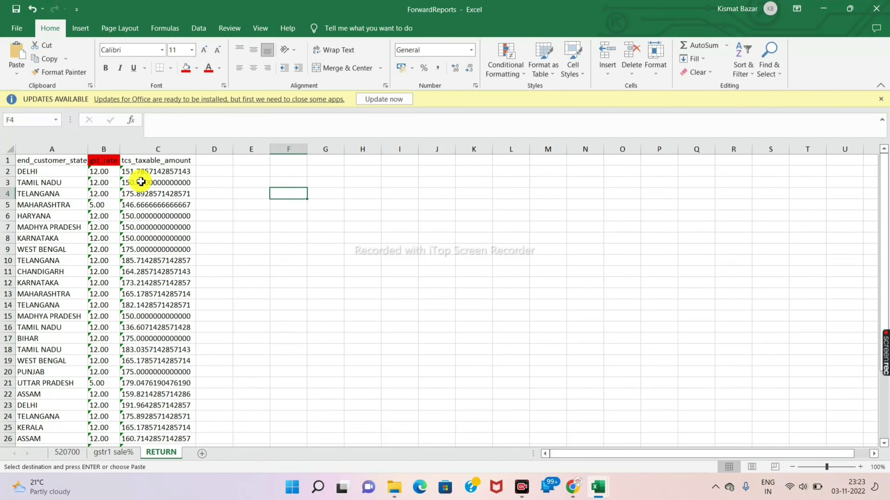
- Replace the red fill of the gst_rate header cell B1 with white
click(116, 163)
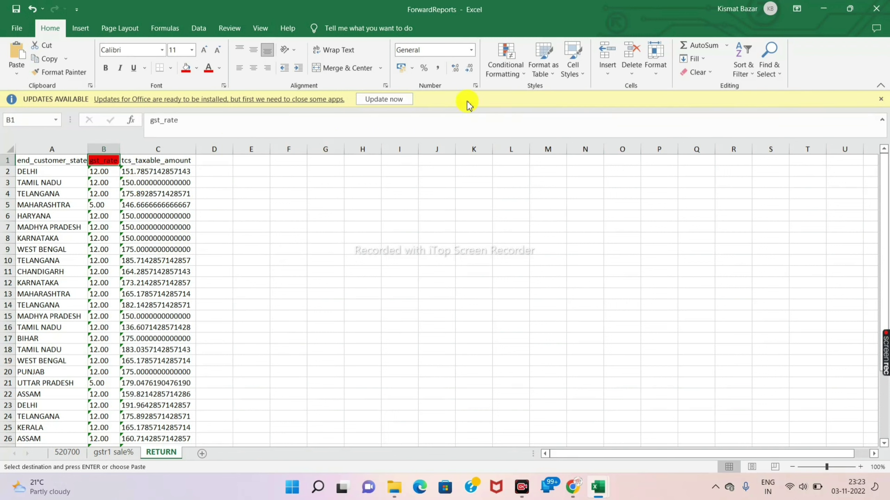
click(197, 69)
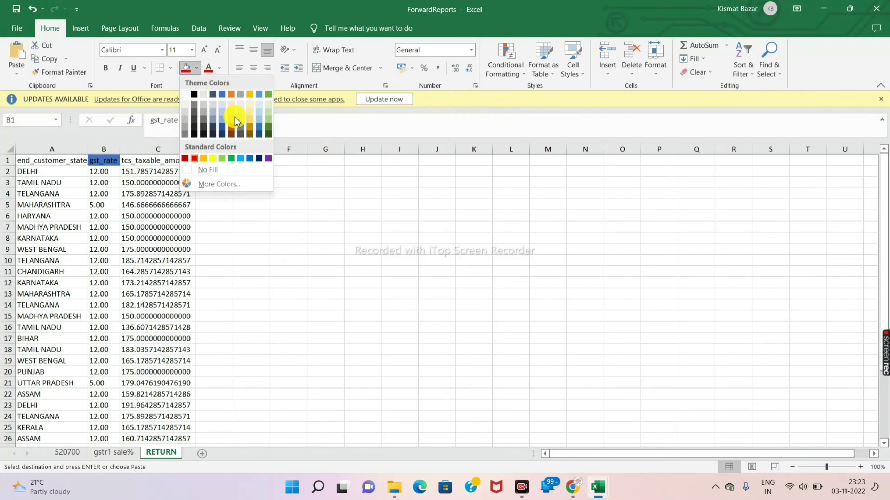
click(189, 100)
click(440, 236)
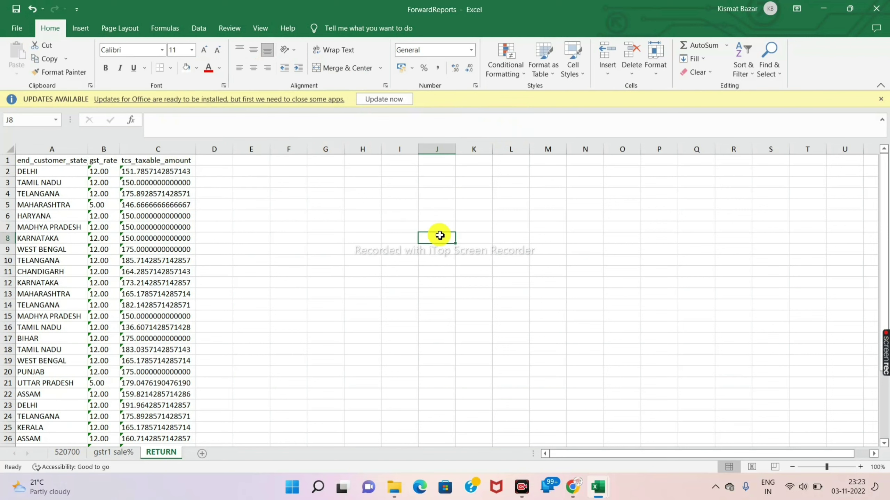
- Review the return rows down to the last record, check the gstr1 sale% sheet, and open the 520700 sheet
scroll(125, 298, down, 2)
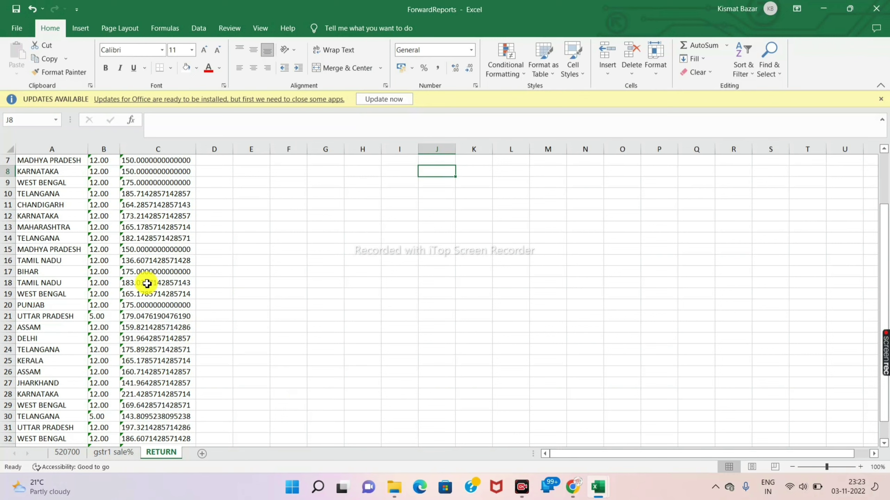
scroll(146, 309, down, 4)
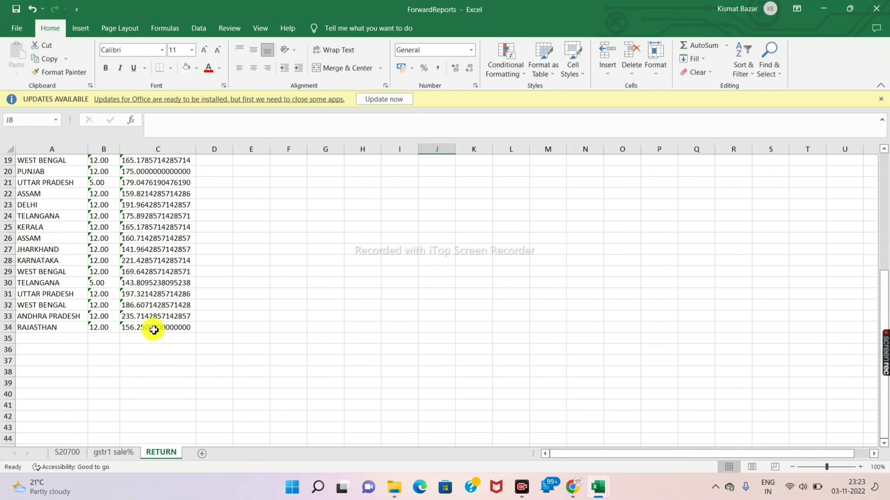
scroll(290, 365, up, 5)
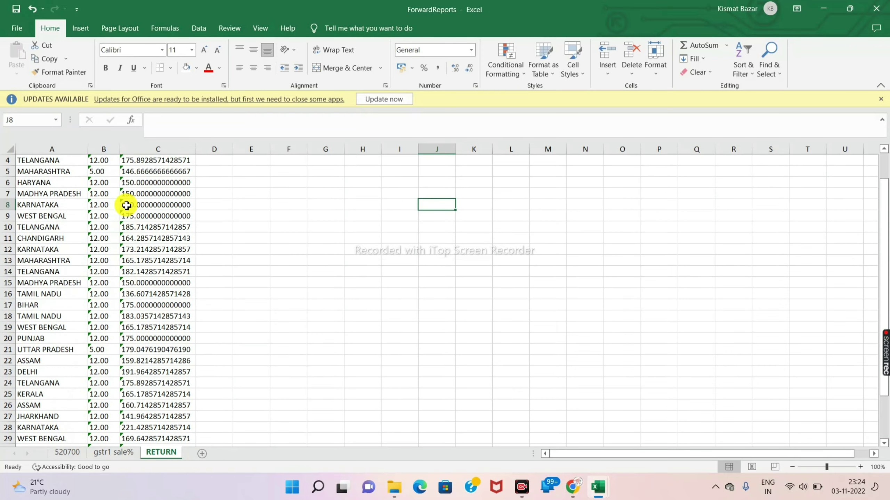
scroll(139, 249, down, 1)
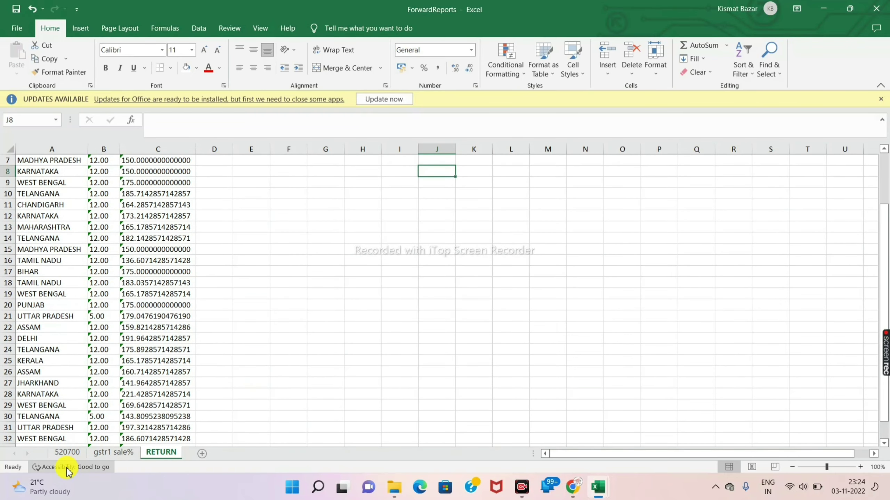
click(117, 452)
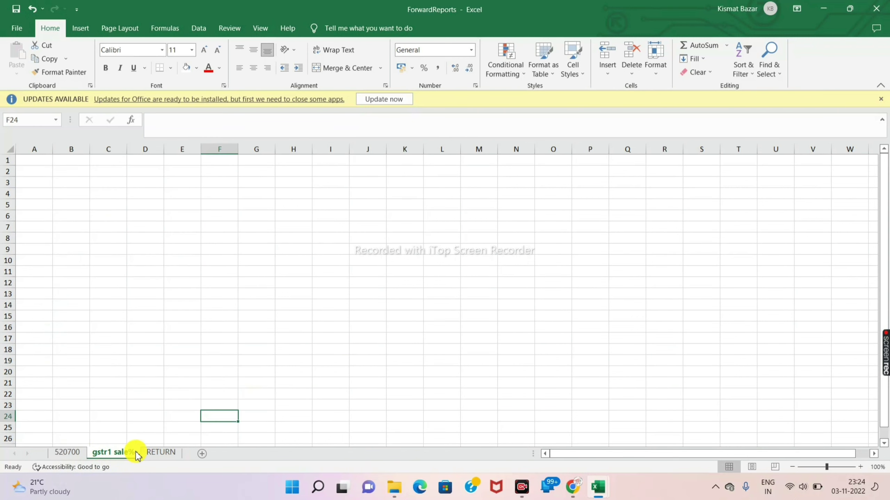
click(157, 453)
click(72, 454)
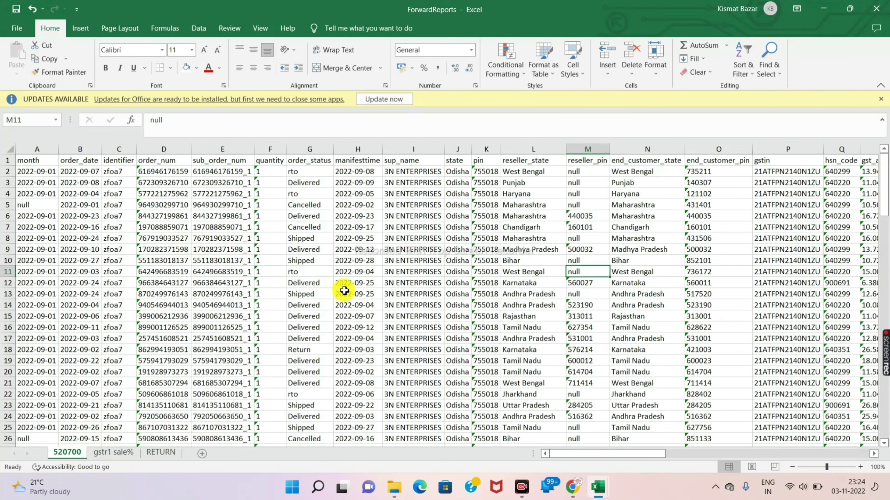
- Copy the gst_rate column from the 520700 sheet and paste it as values into column B of the gstr1 sale% sheet
click(8, 150)
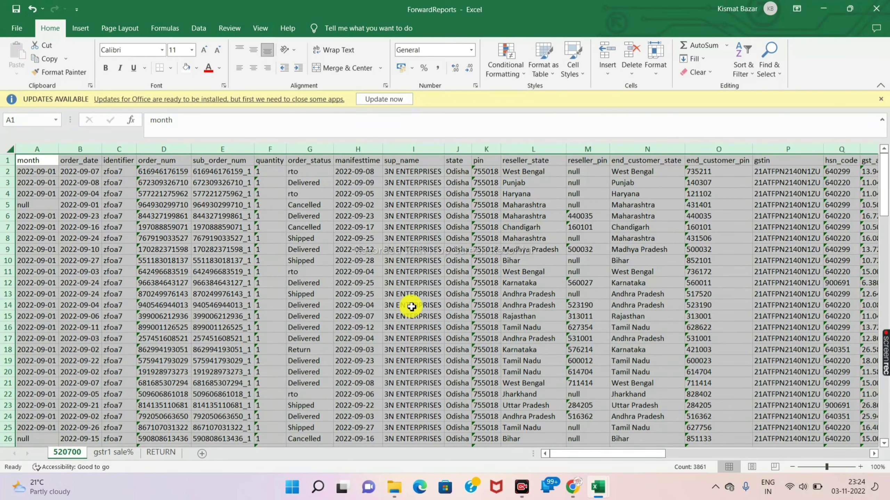
drag(591, 456, 739, 445)
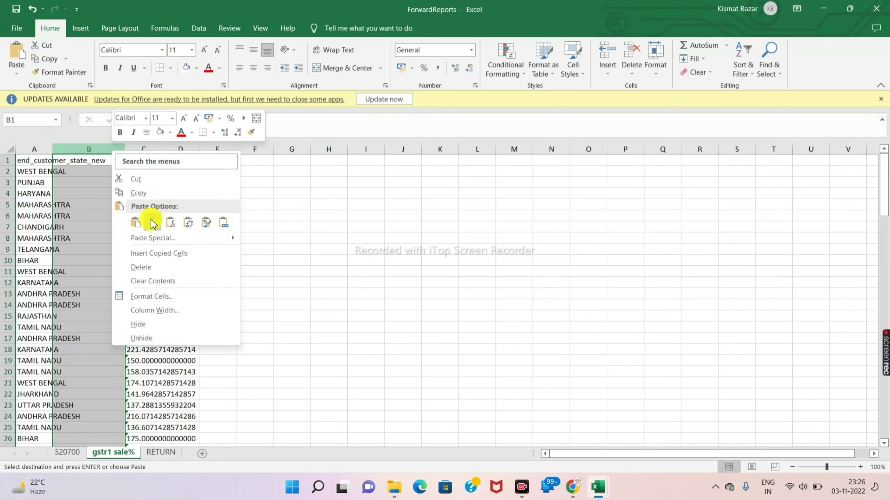
click(152, 222)
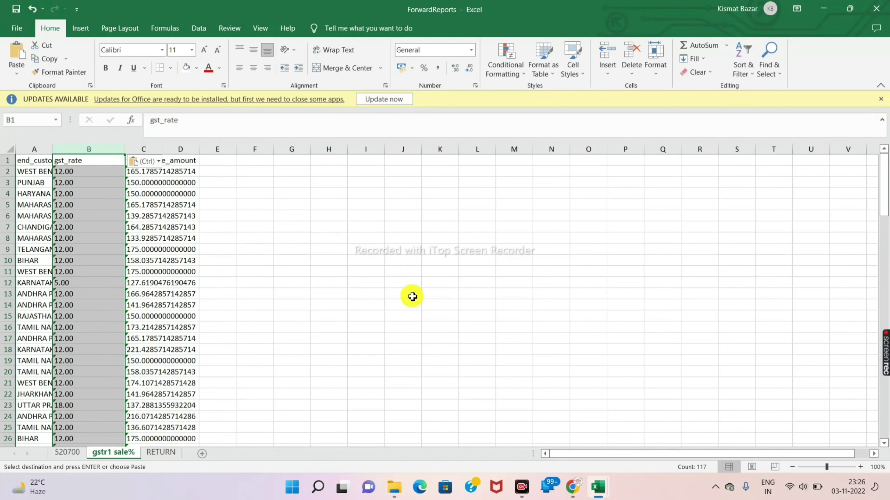
scroll(241, 314, down, 20)
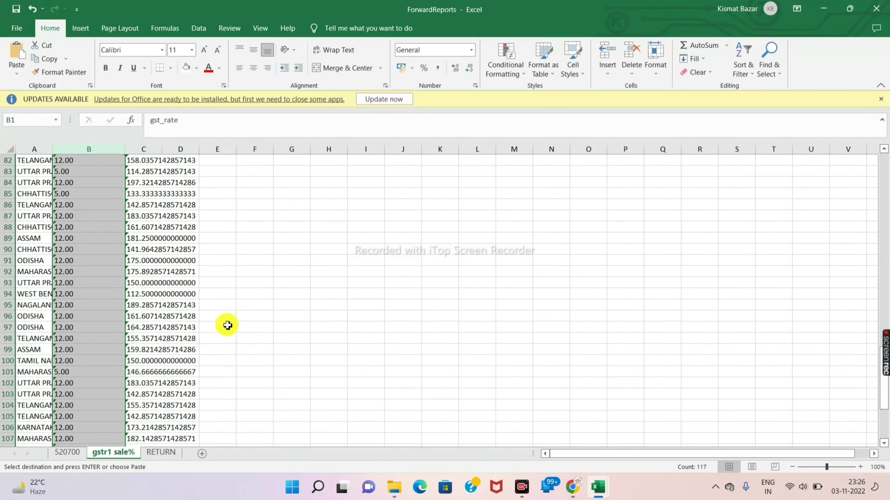
scroll(210, 324, down, 9)
scroll(152, 324, up, 18)
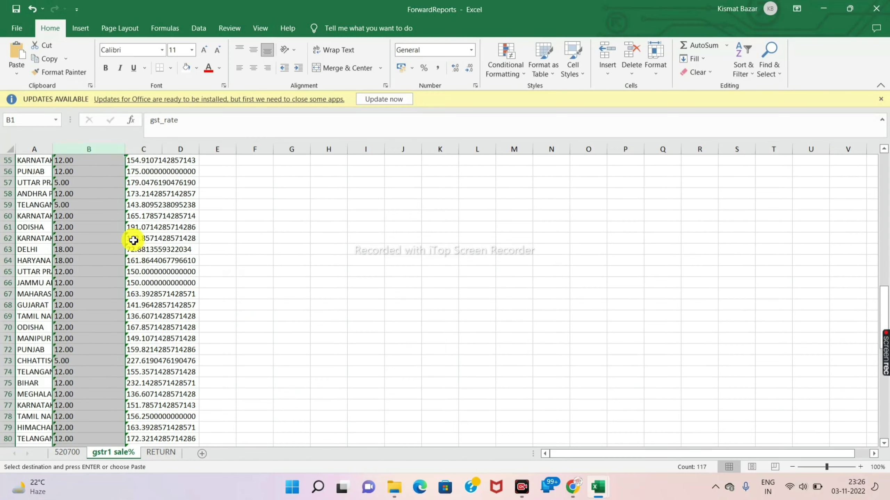
scroll(133, 240, up, 11)
- Center-align all cells horizontally on the gstr1 sale% sheet
click(10, 149)
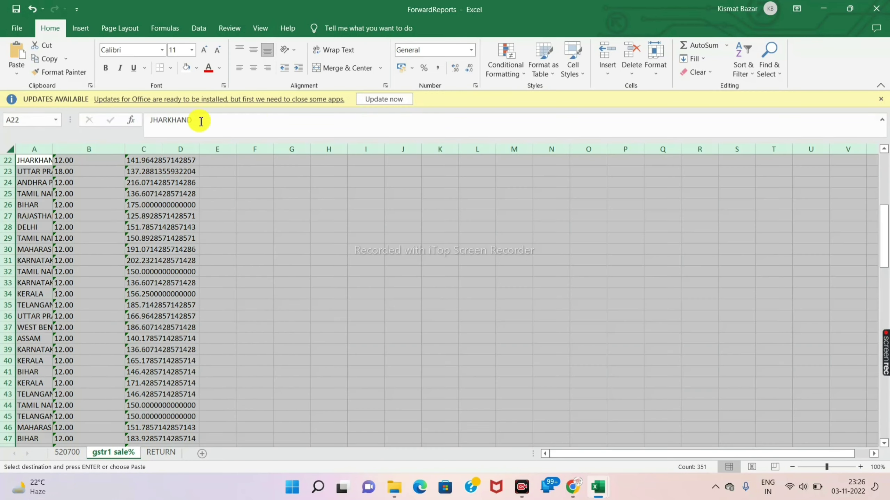
click(253, 68)
click(257, 283)
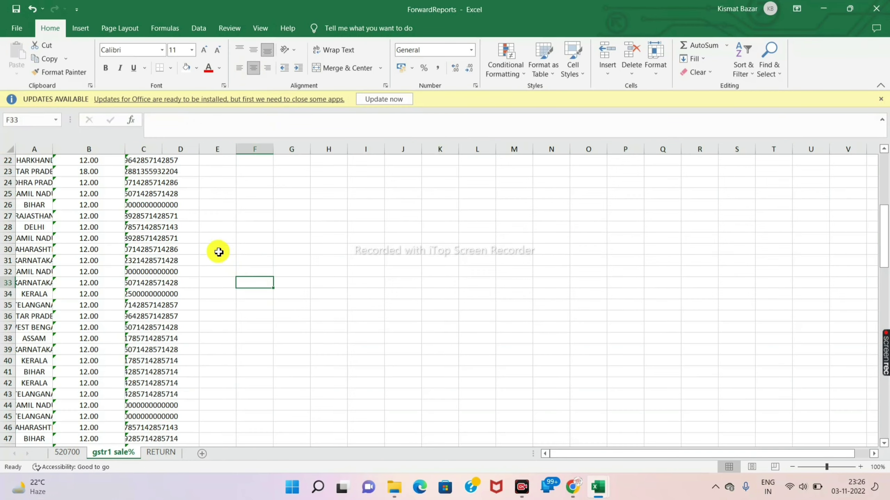
scroll(219, 252, up, 7)
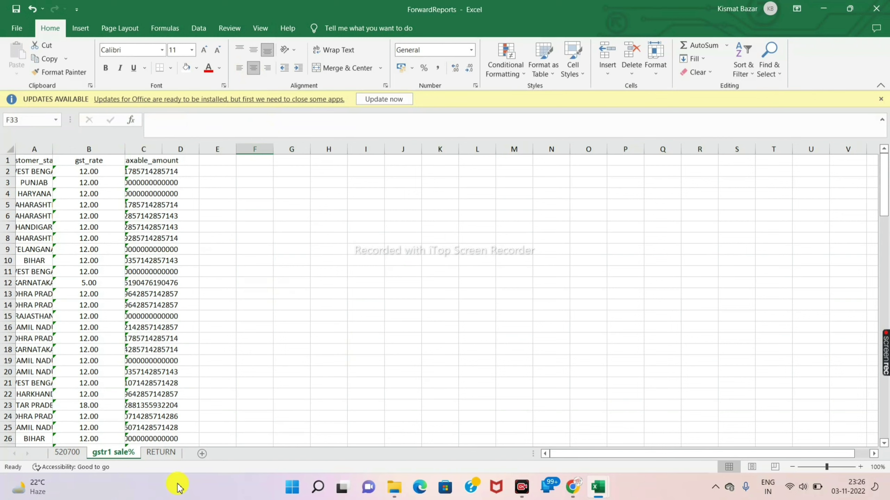
- Switch to the RETURN sheet and center-align all of its cells horizontally
click(163, 455)
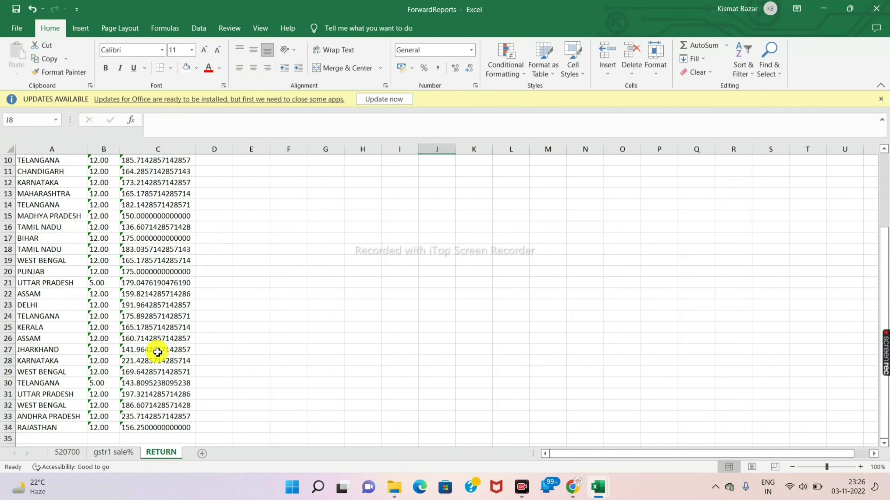
scroll(154, 350, up, 3)
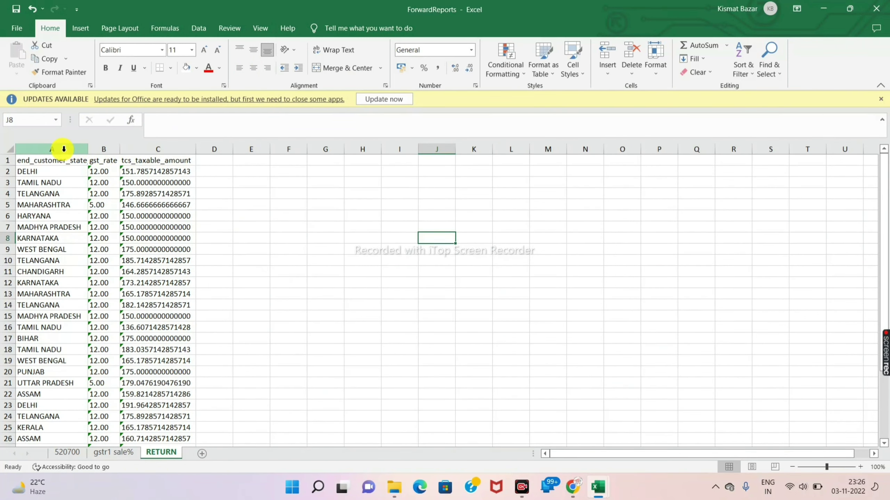
click(9, 151)
click(253, 69)
click(251, 249)
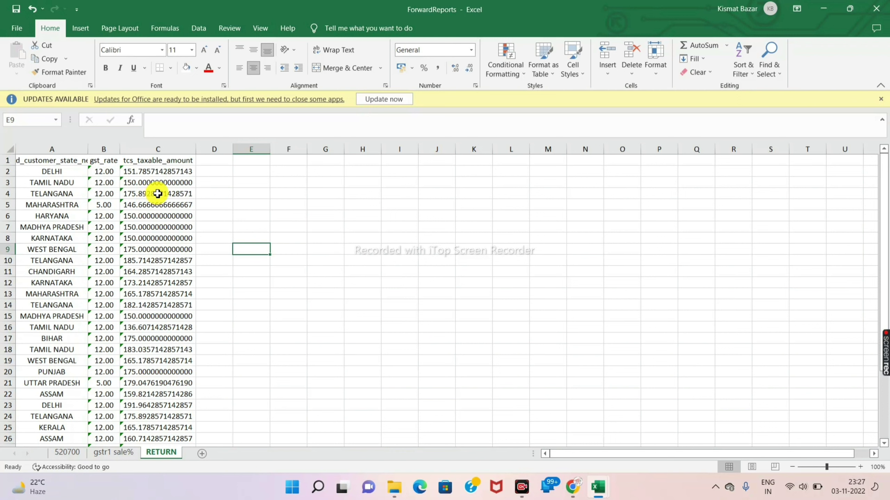
- Enter the formula =CONCATENATE("-",C2) in cell D2 to put a minus sign before the taxable amount
click(220, 171)
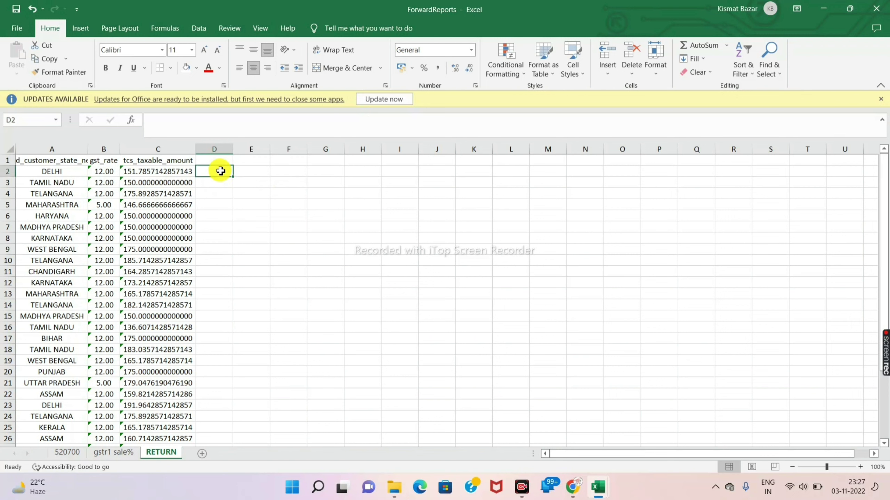
text(=)
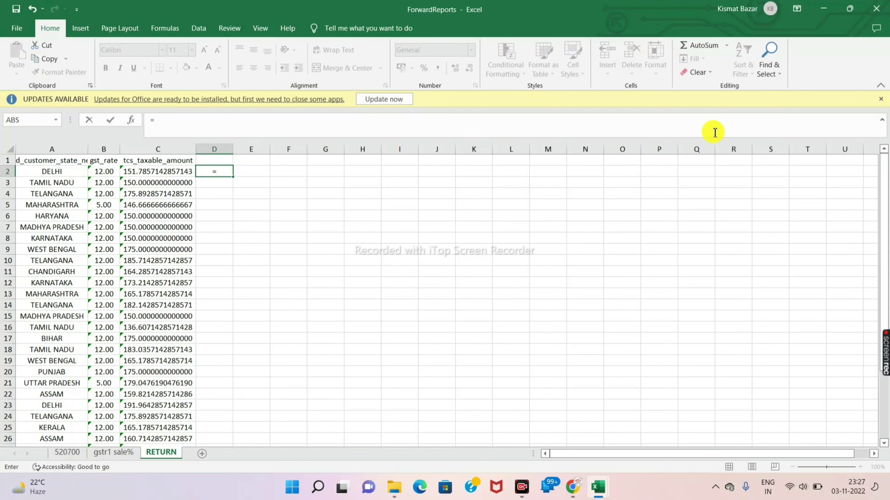
text(CONCATENATE)
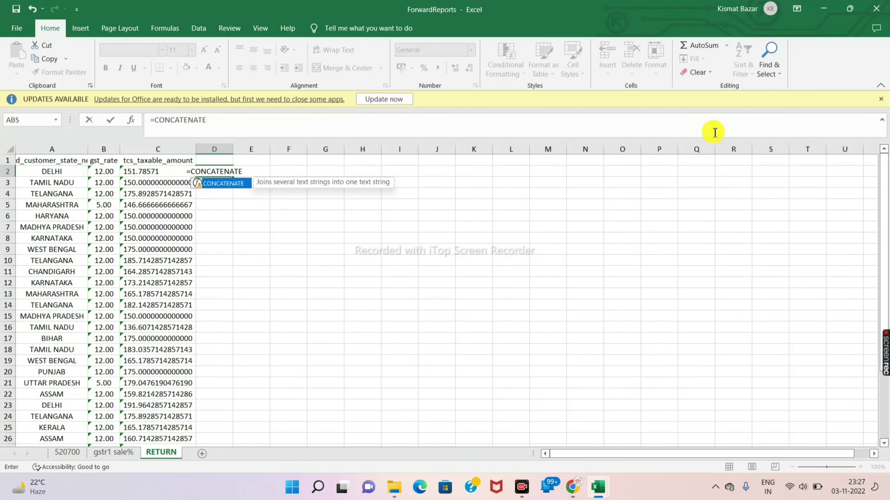
text(()
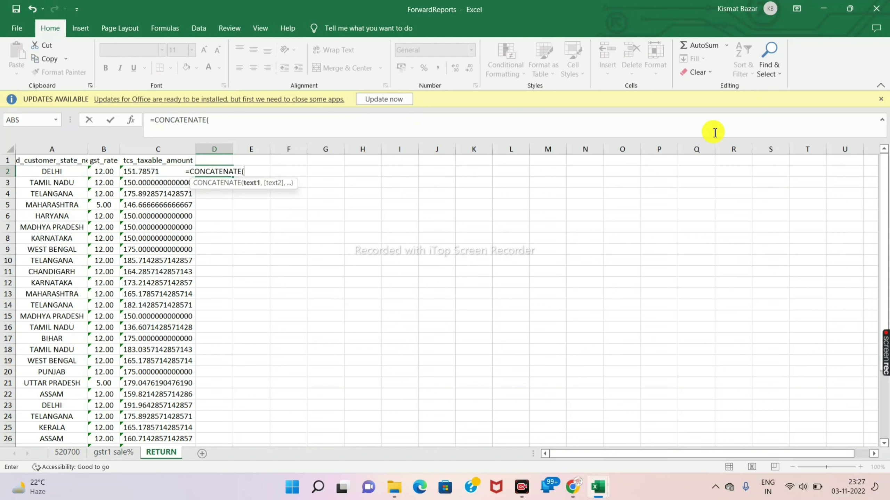
text(")
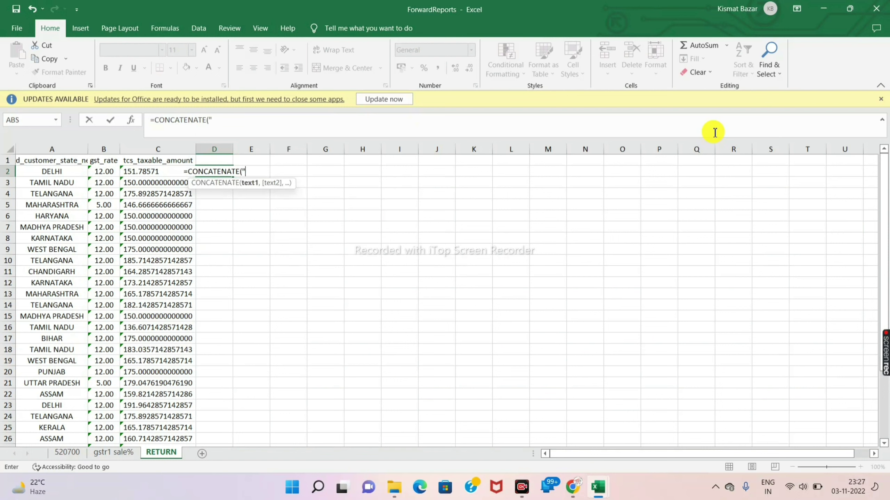
text(-)
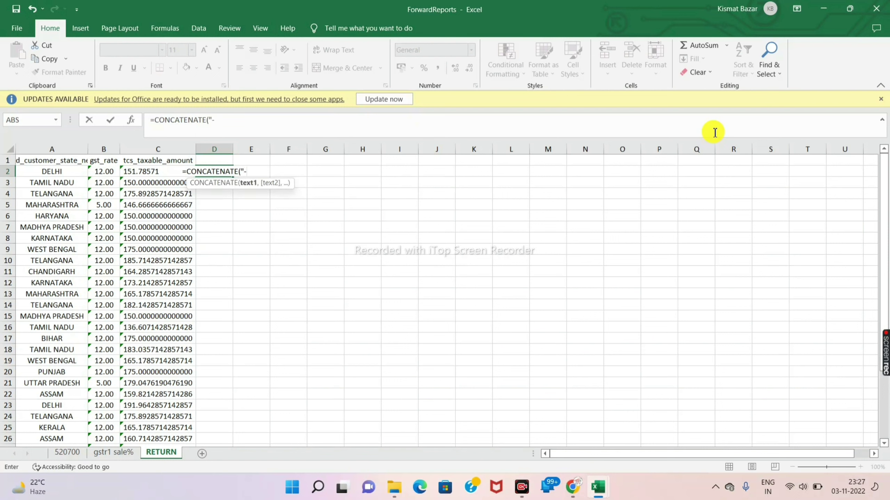
text(")
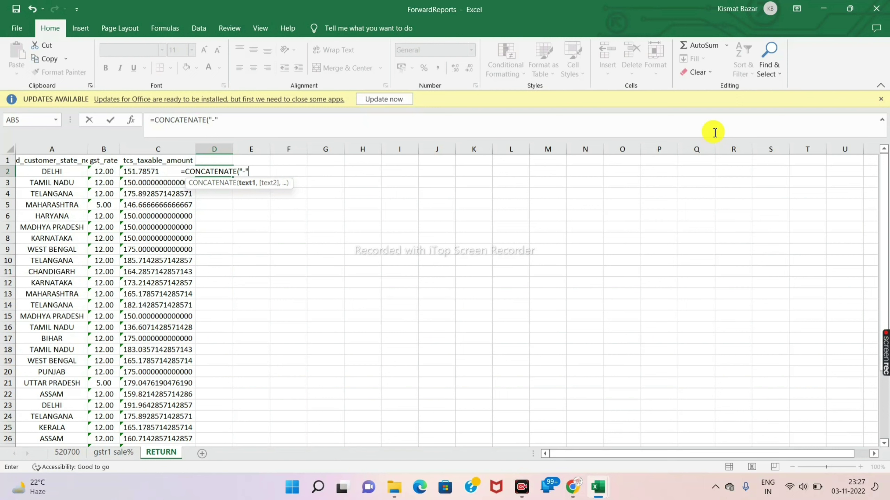
text(,)
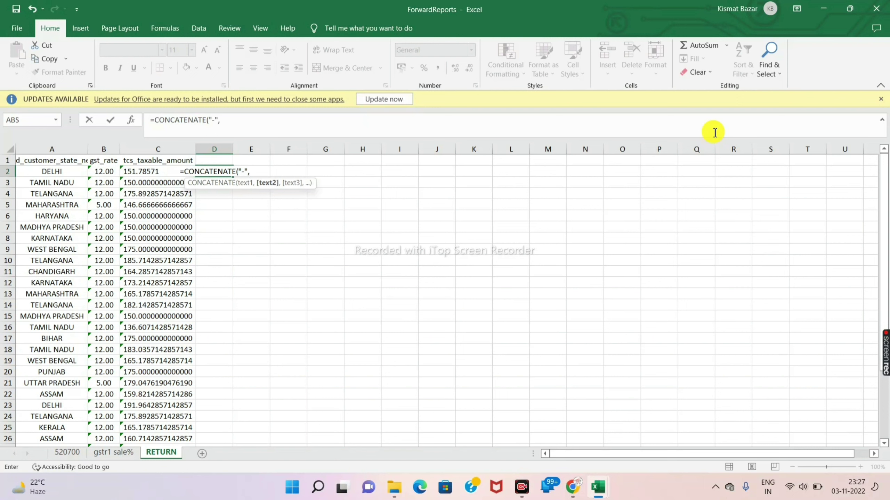
click(147, 175)
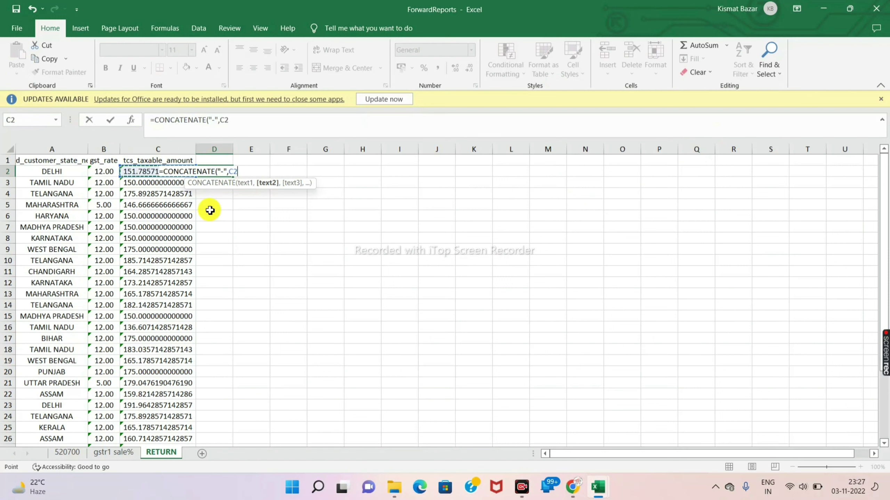
text())
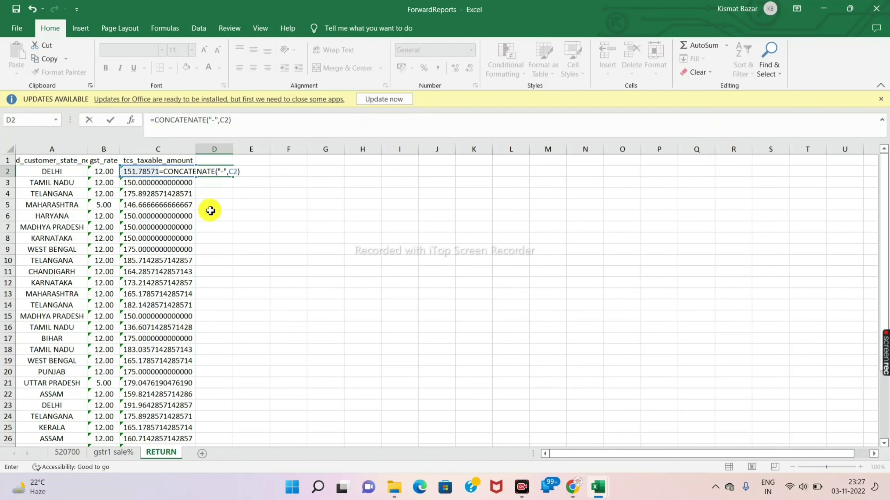
key(Return)
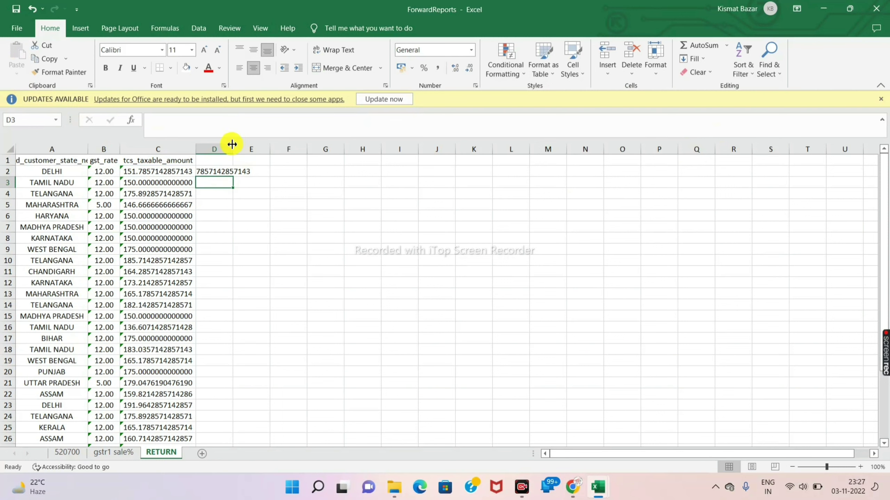
- Widen column D and fill the D2 formula down to the last return record in row 34
drag(234, 148, 270, 151)
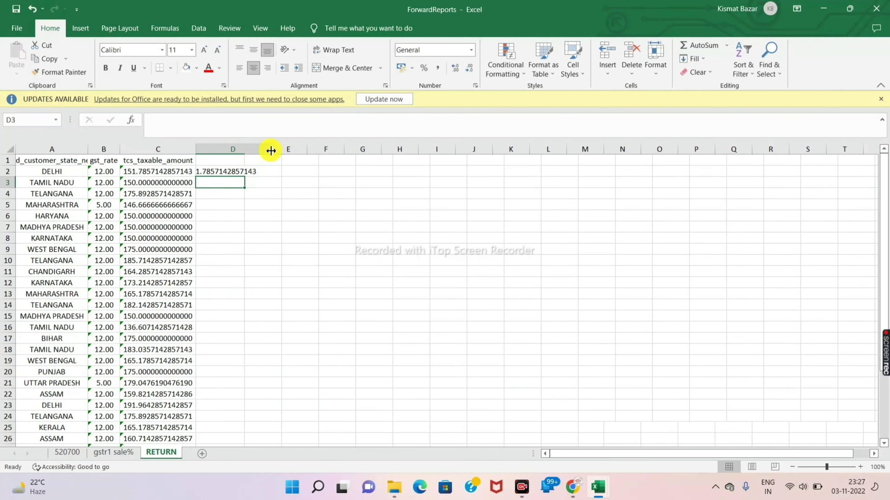
click(204, 171)
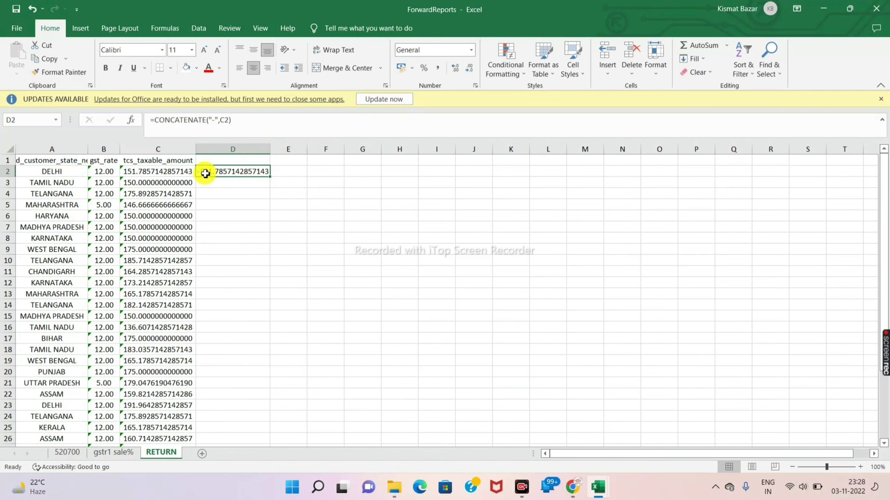
double_click(271, 178)
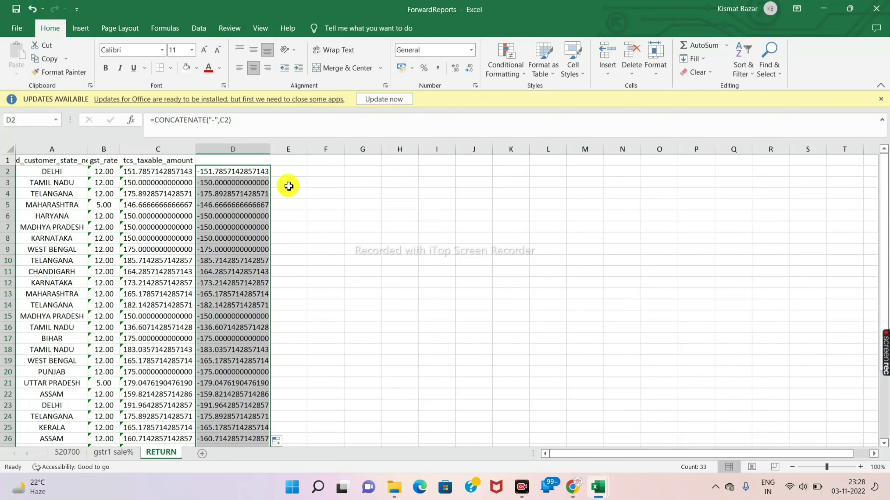
scroll(235, 280, down, 4)
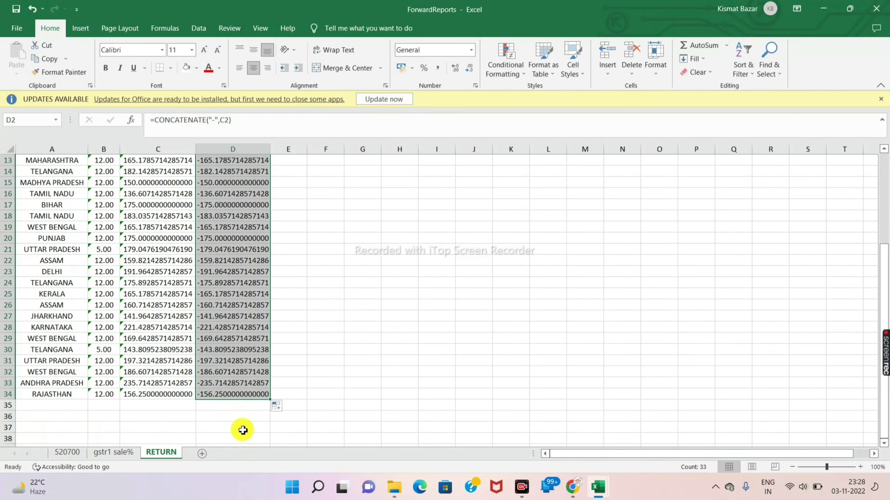
scroll(241, 431, up, 4)
click(364, 327)
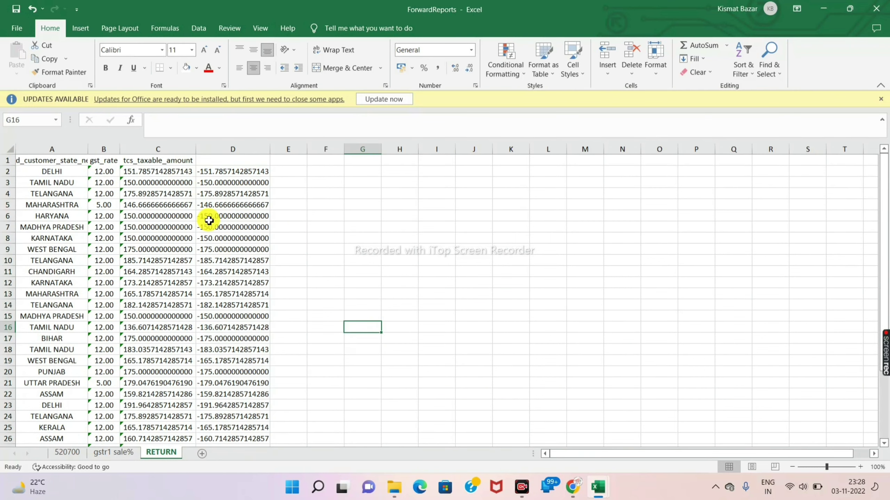
click(239, 172)
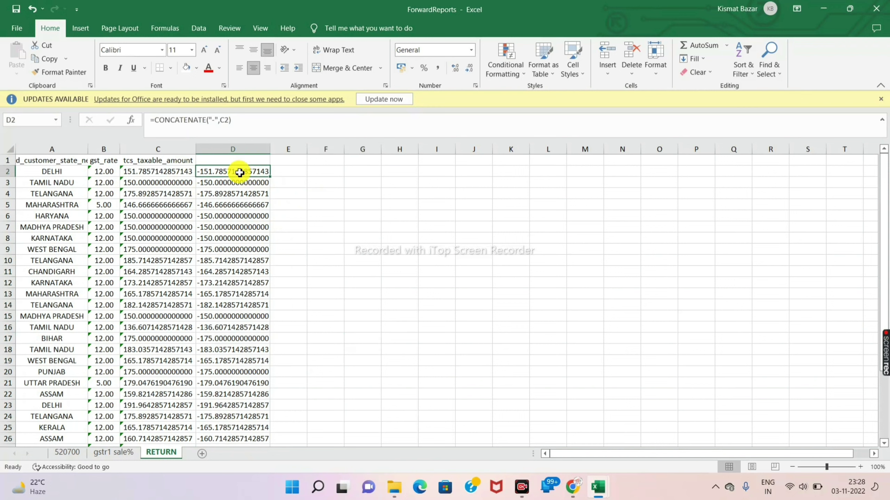
click(246, 149)
key(ctrl+c)
right_click(242, 189)
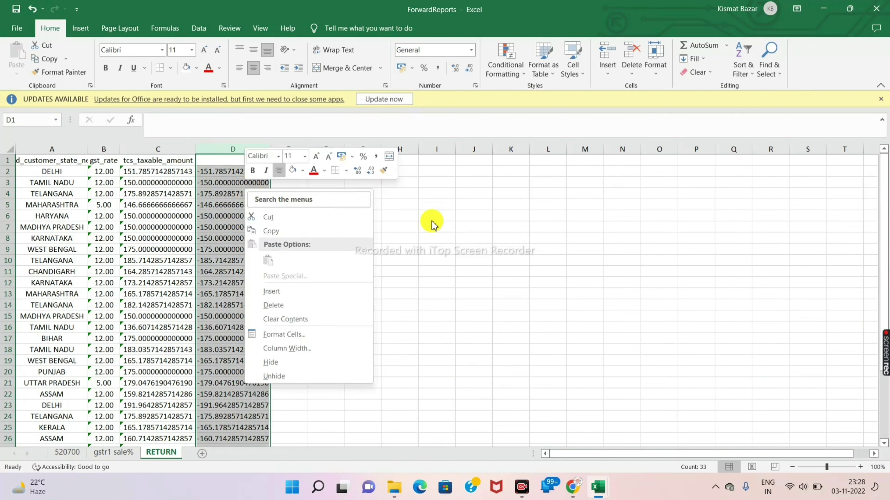
click(284, 260)
click(323, 180)
- Copy the formula results in D2:D34 and paste them as values starting at cell E2
drag(242, 171, 240, 417)
right_click(223, 339)
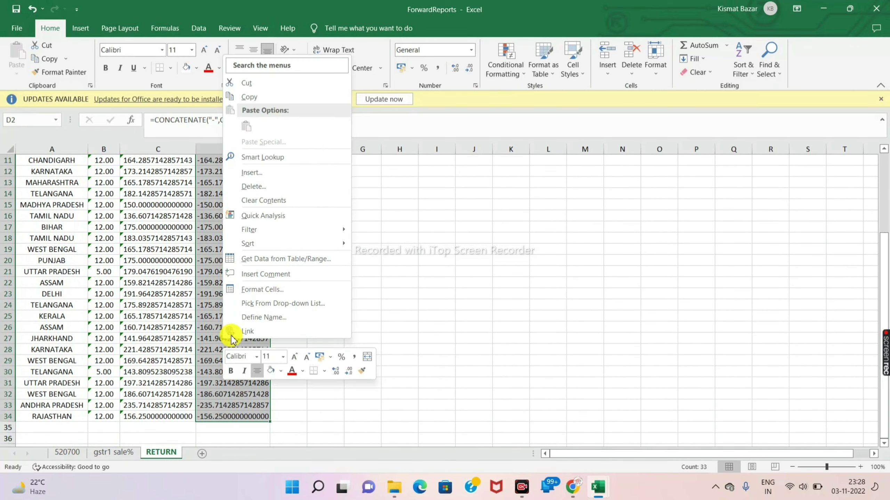
click(269, 98)
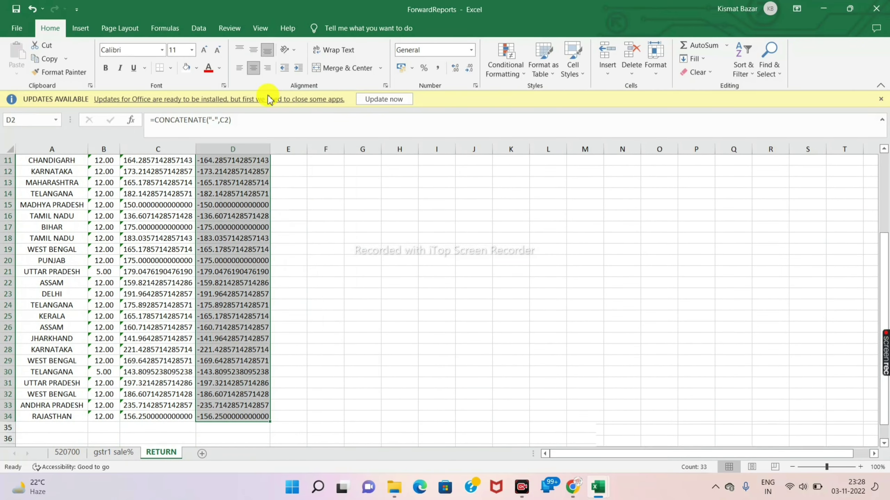
click(294, 171)
right_click(296, 172)
click(337, 242)
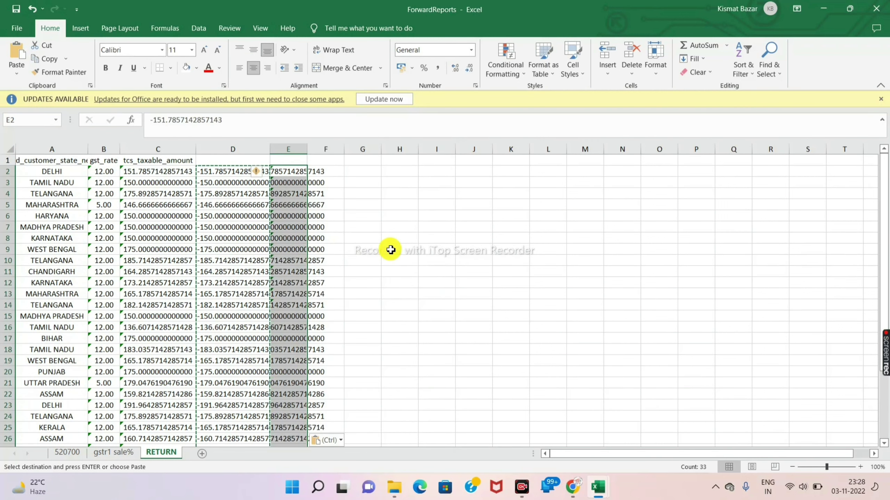
click(425, 250)
- Delete the CONCATENATE formula column D from the RETURN sheet
click(258, 150)
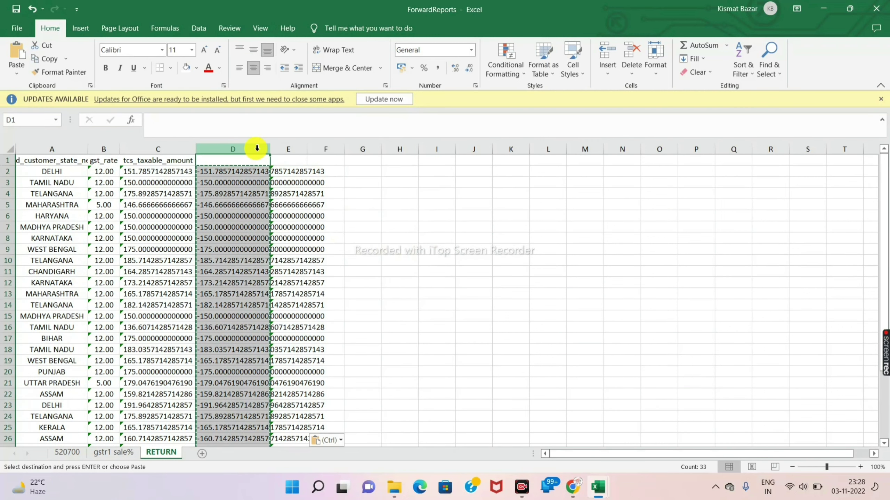
right_click(257, 151)
click(296, 265)
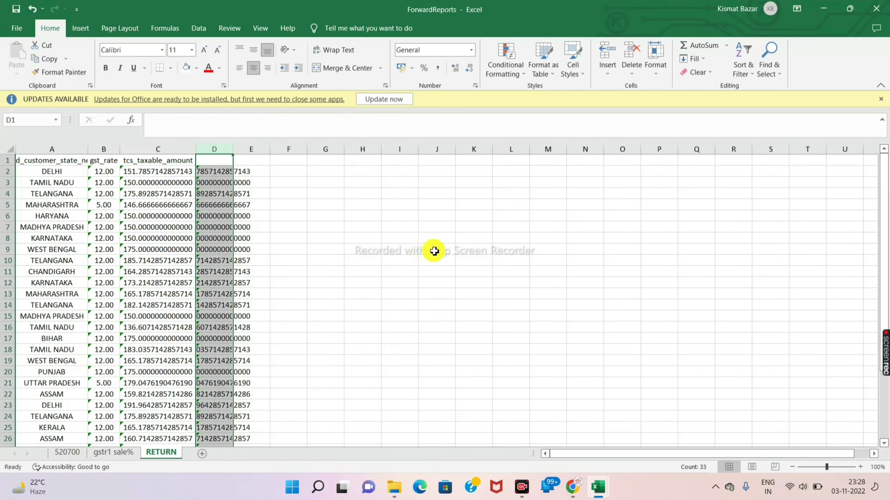
click(434, 250)
- Delete the original positive amounts in C2:C34 of the RETURN sheet, shifting the negative values left into column C
drag(169, 172, 168, 419)
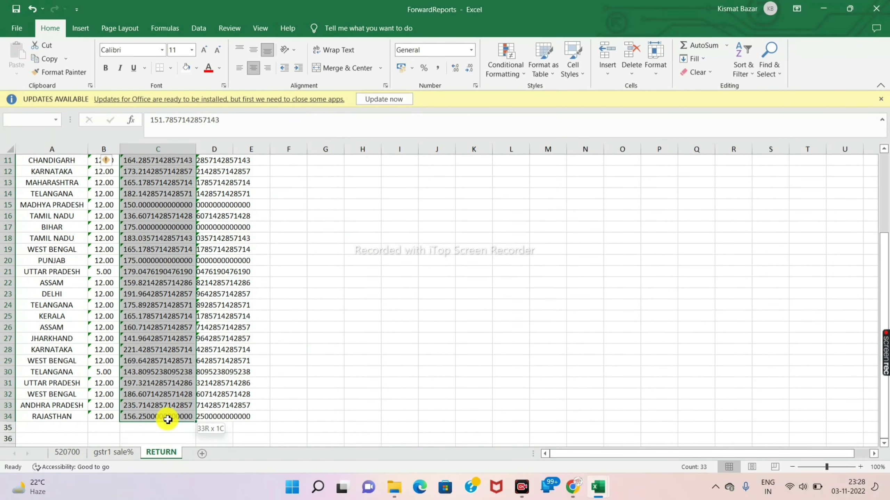
right_click(160, 367)
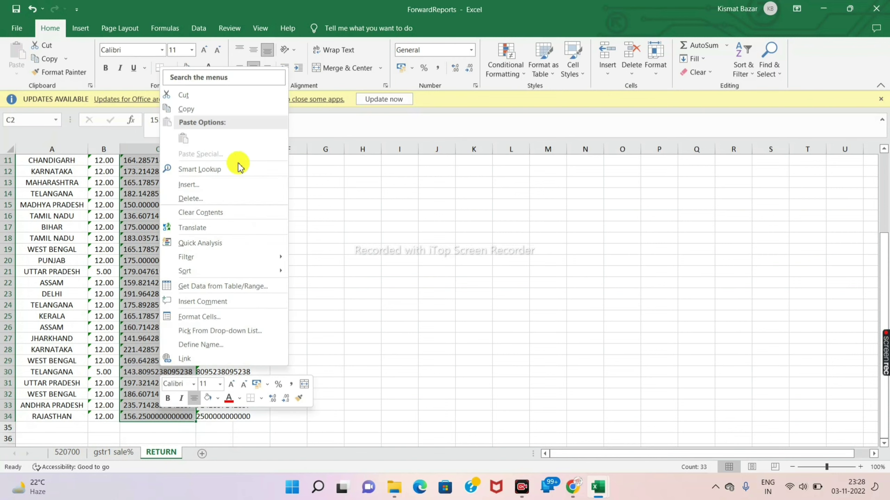
click(201, 199)
click(190, 254)
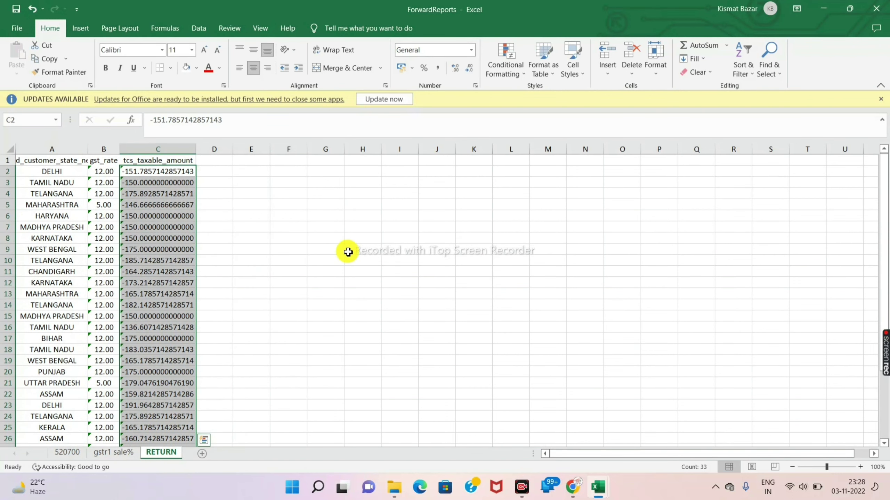
click(348, 250)
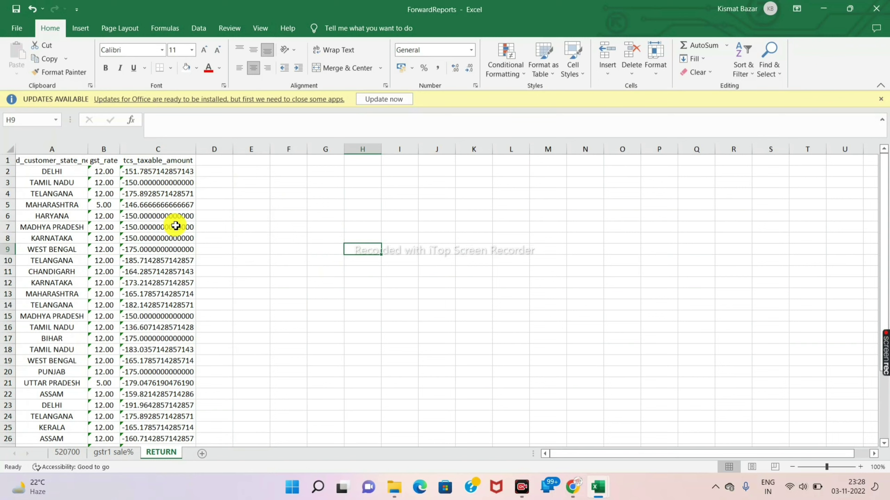
click(288, 216)
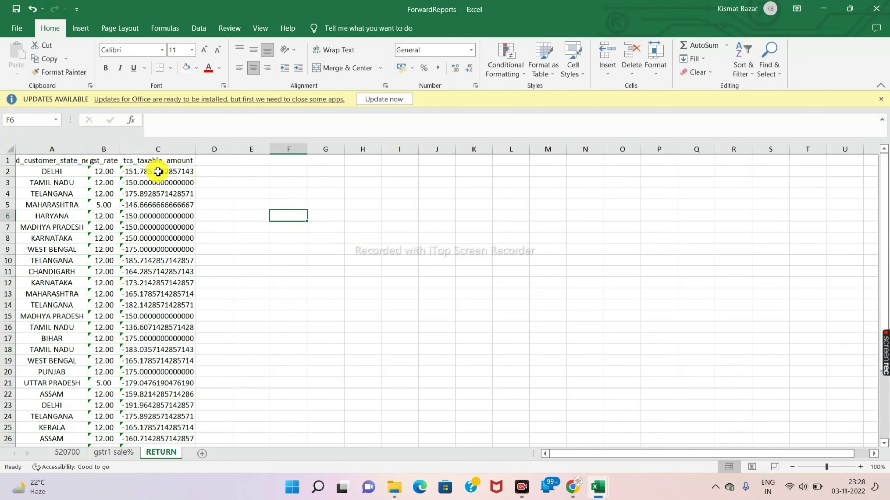
scroll(159, 168, down, 3)
scroll(116, 178, up, 3)
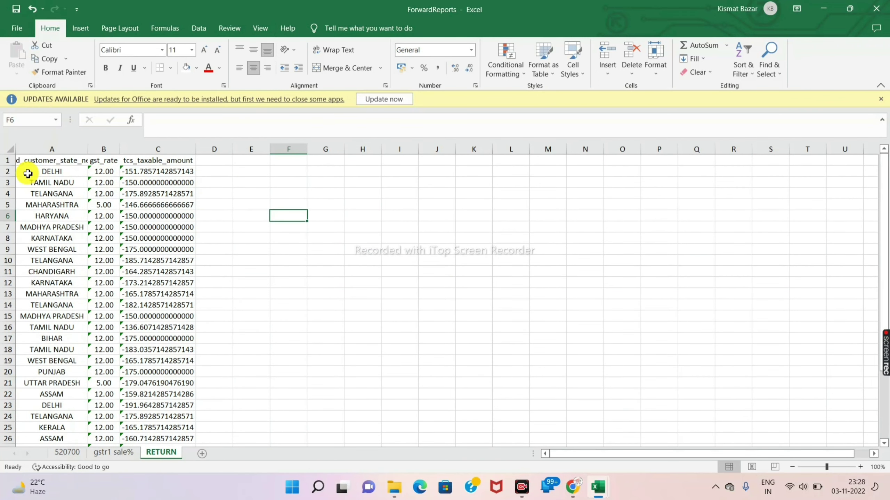
- Copy the return records from row 2 down in columns A:C and paste them as values at A118 of the gstr1 sale% sheet
drag(28, 173, 181, 431)
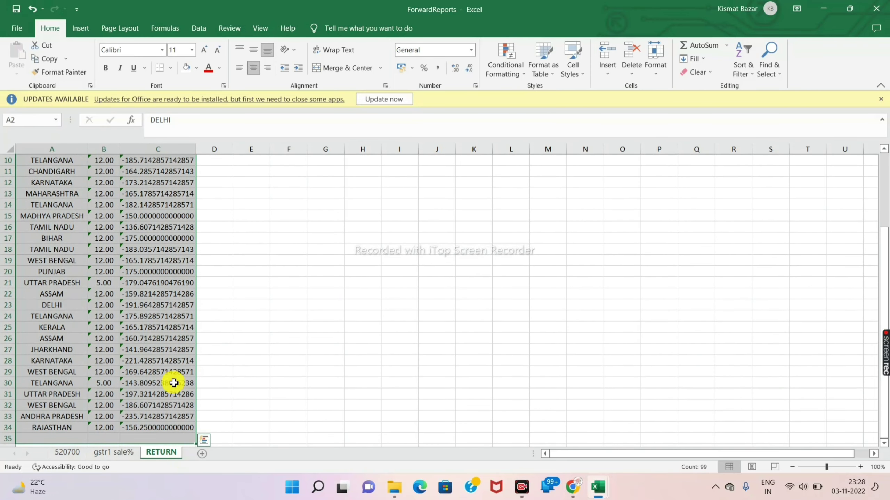
right_click(155, 342)
click(194, 88)
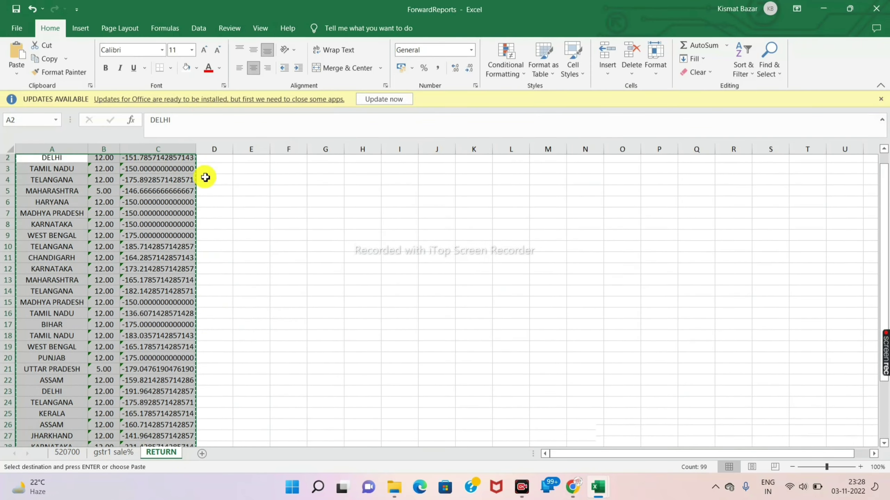
scroll(205, 177, up, 1)
click(121, 455)
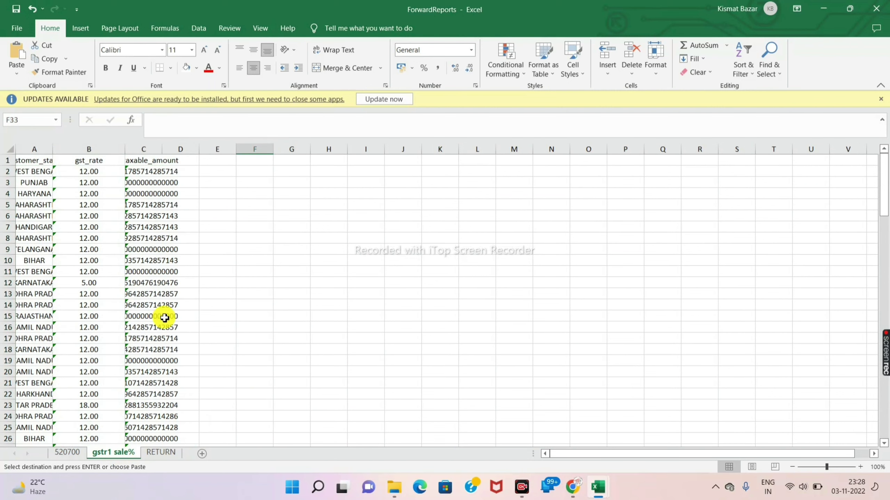
scroll(164, 318, down, 20)
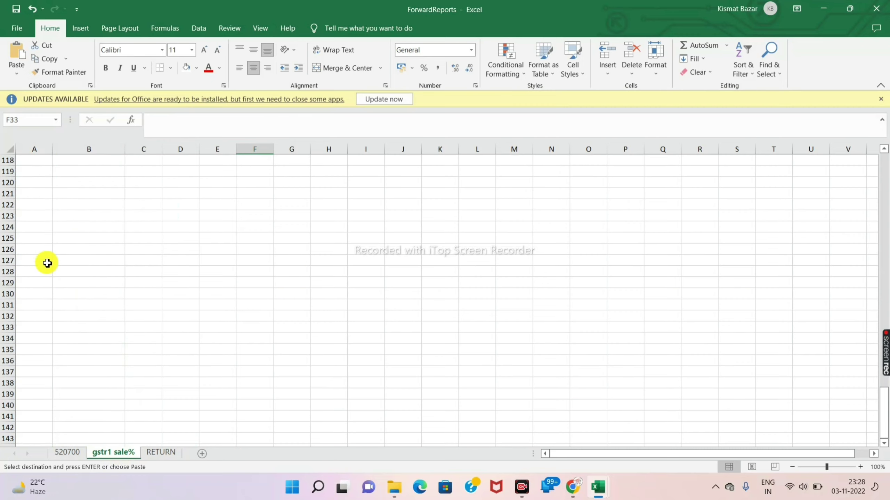
scroll(47, 263, up, 2)
click(35, 228)
right_click(36, 228)
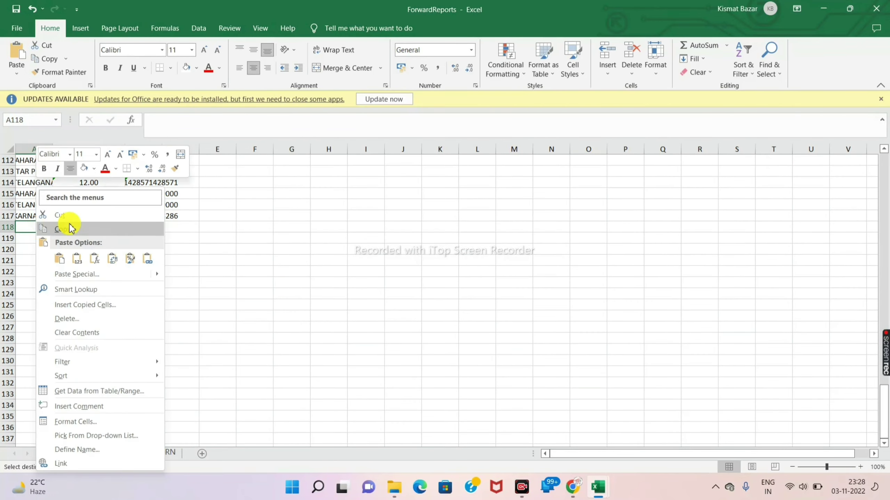
click(74, 259)
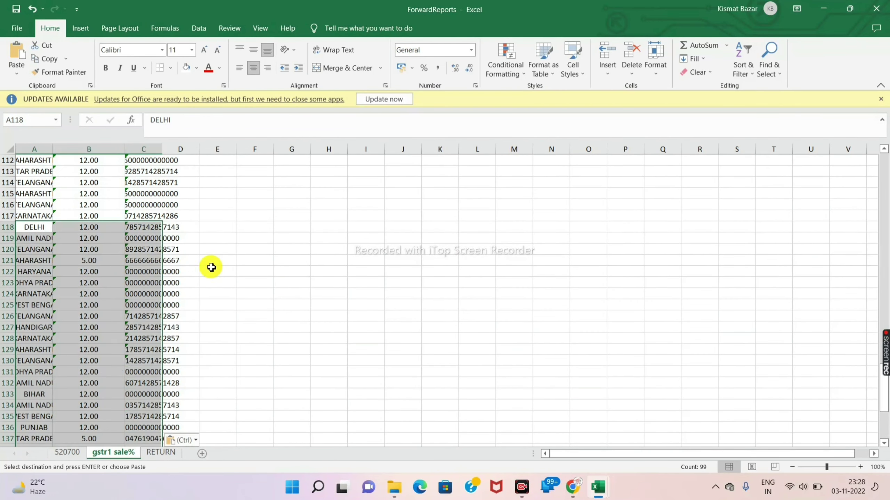
click(246, 267)
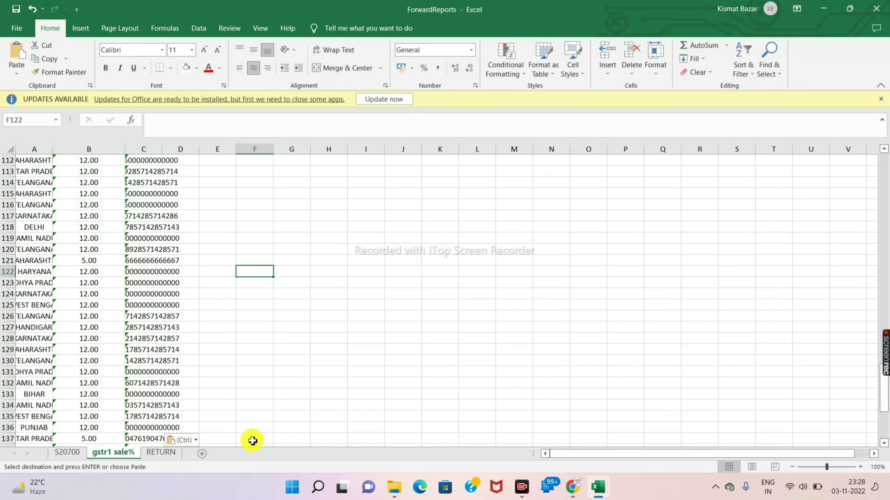
- Widen column A of the gstr1 sale% sheet and shorten its header in A1 to state
scroll(194, 260, up, 20)
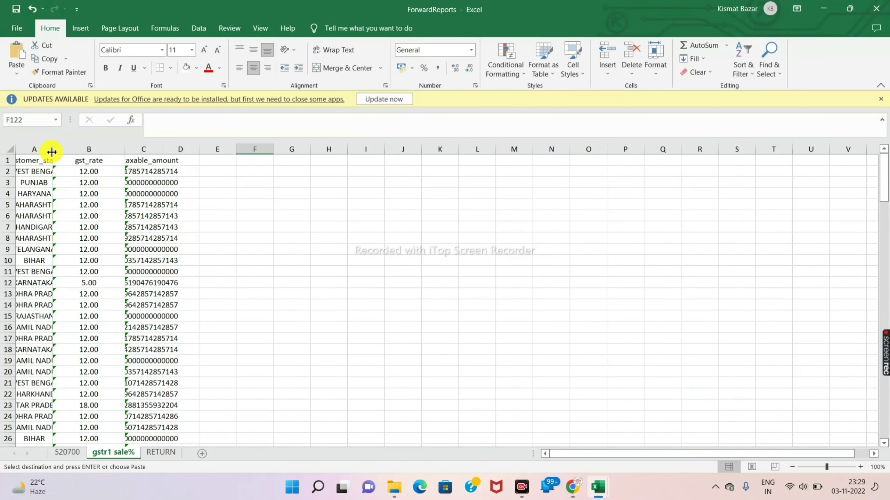
drag(52, 152, 87, 151)
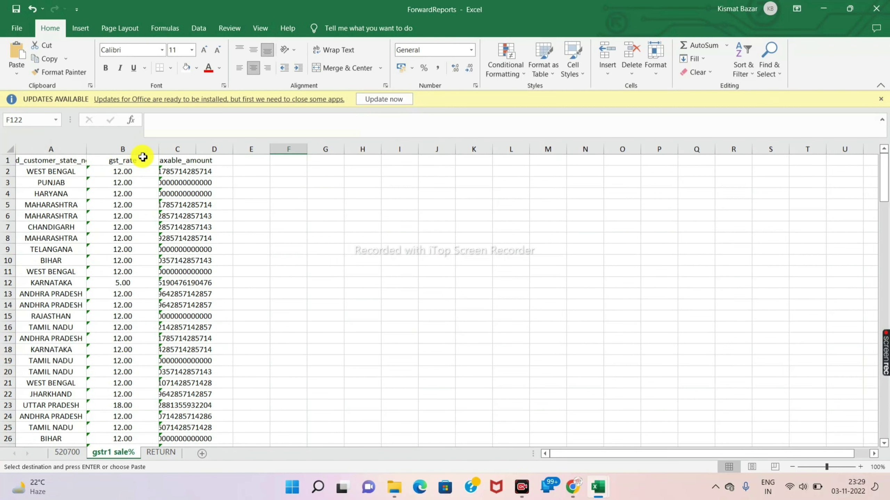
click(71, 163)
double_click(70, 163)
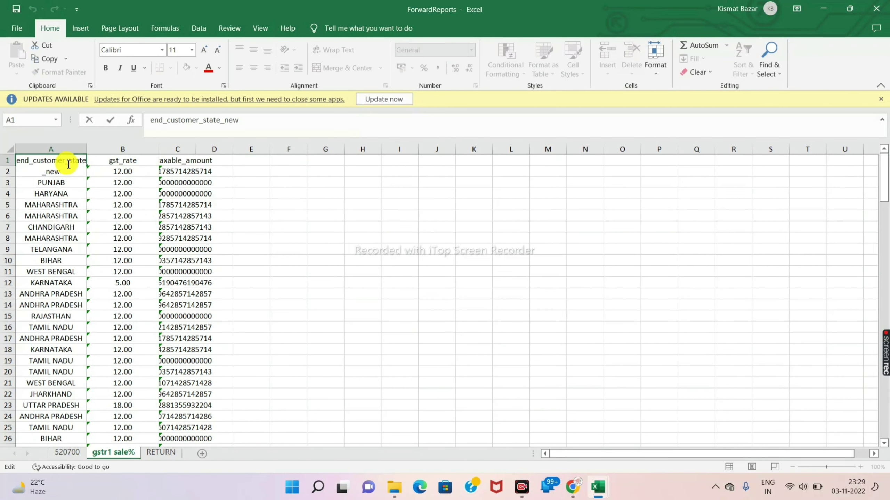
drag(52, 160, 11, 160)
key(BackSpace)
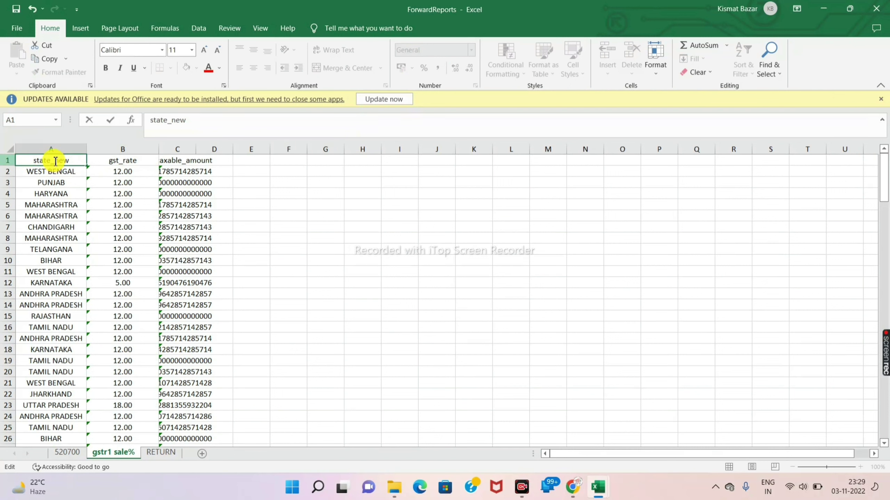
drag(67, 161, 53, 161)
key(BackSpace)
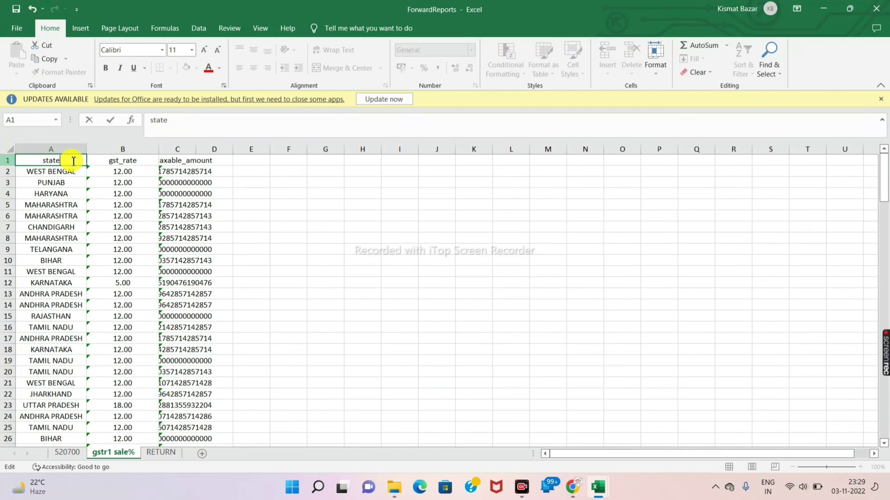
- Rename the header in B1 to rate and the header in C1 to taxable
double_click(122, 162)
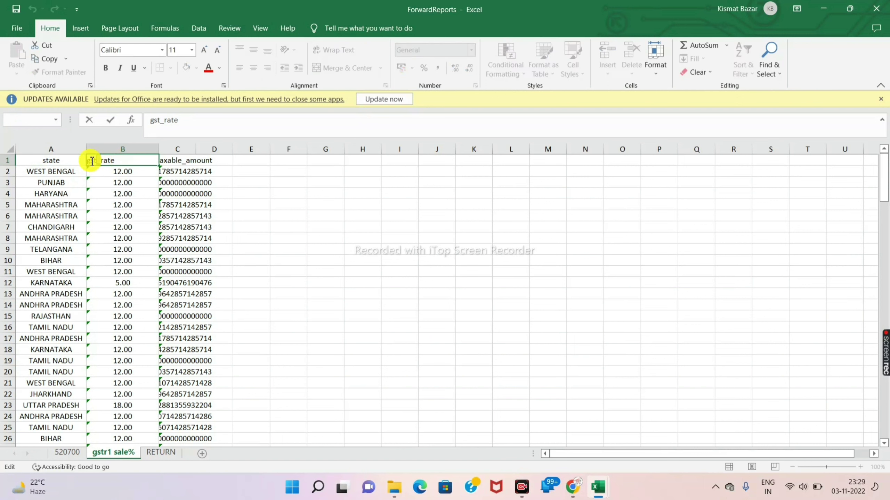
drag(92, 162, 82, 160)
key(BackSpace)
click(179, 161)
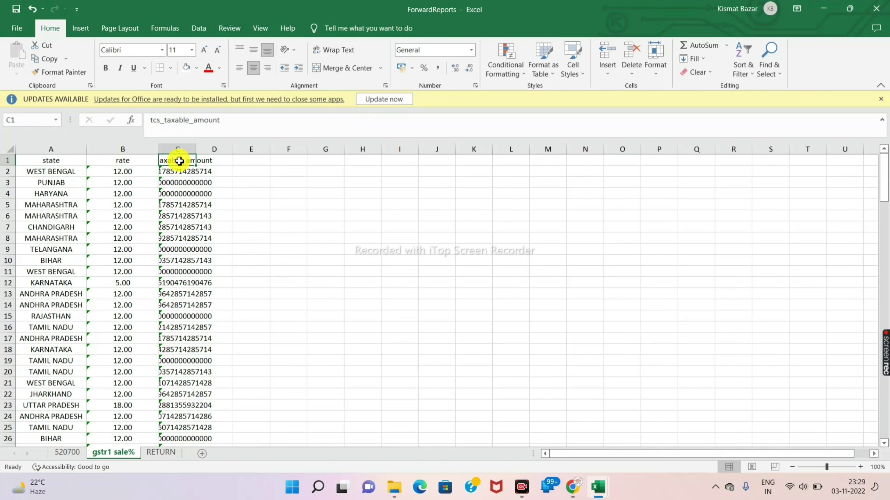
double_click(186, 163)
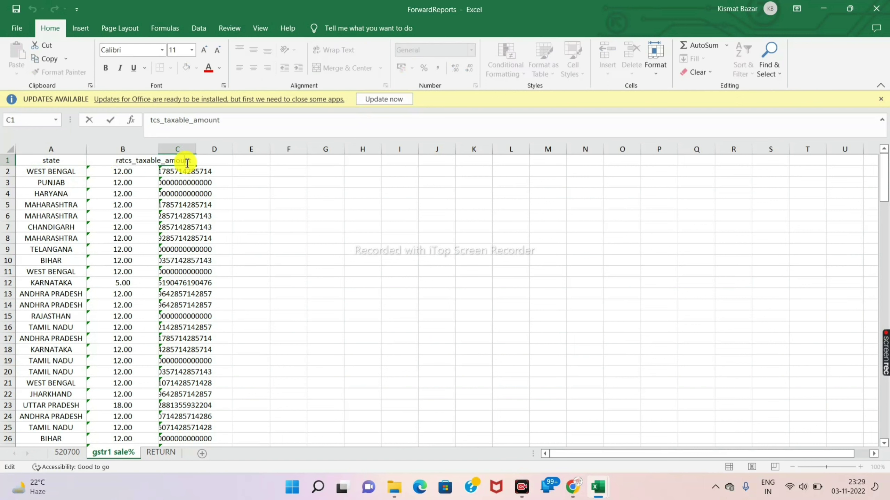
double_click(167, 162)
text(taxable)
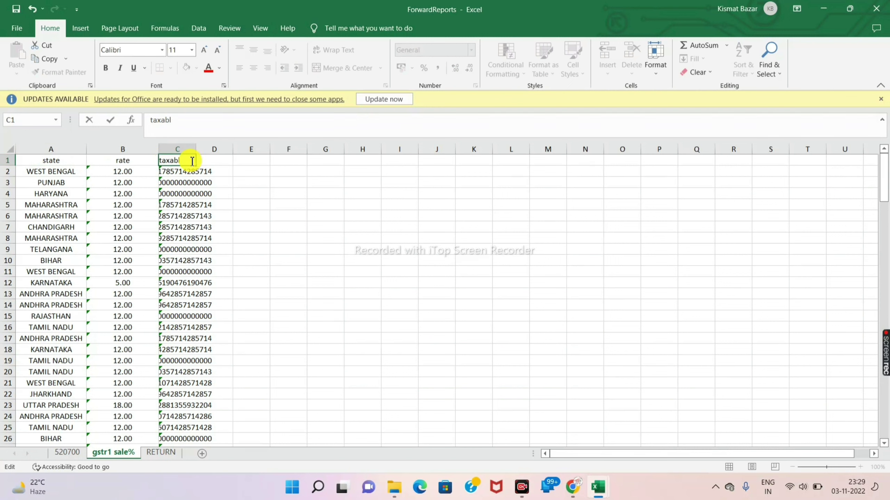
click(360, 226)
- Convert the text-stored GST rates in B2:B150 to numbers
click(48, 175)
key(ctrl+Down)
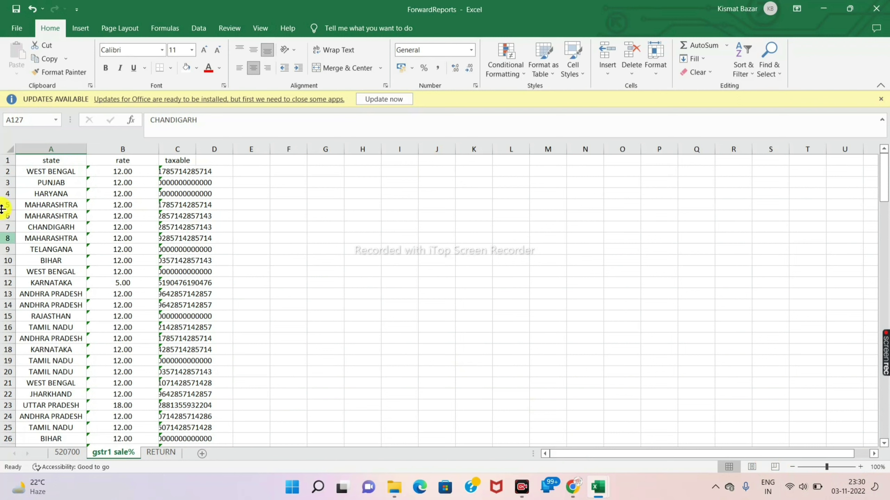
click(120, 172)
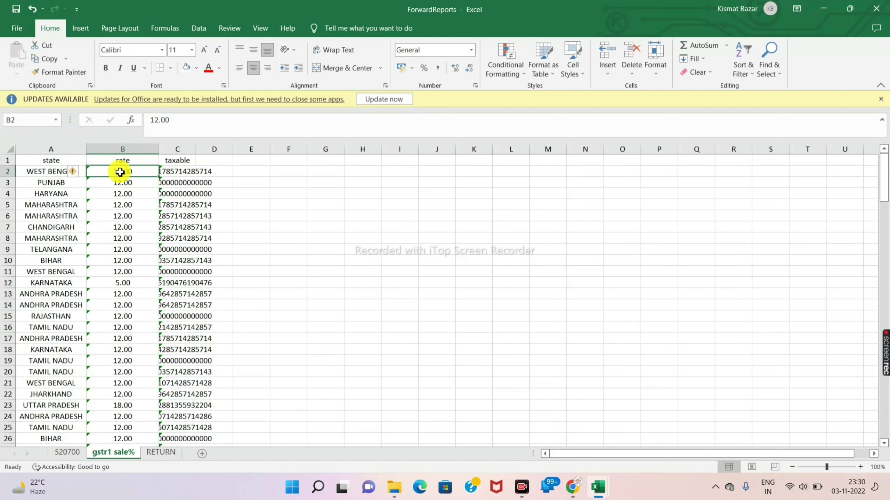
drag(120, 172, 125, 417)
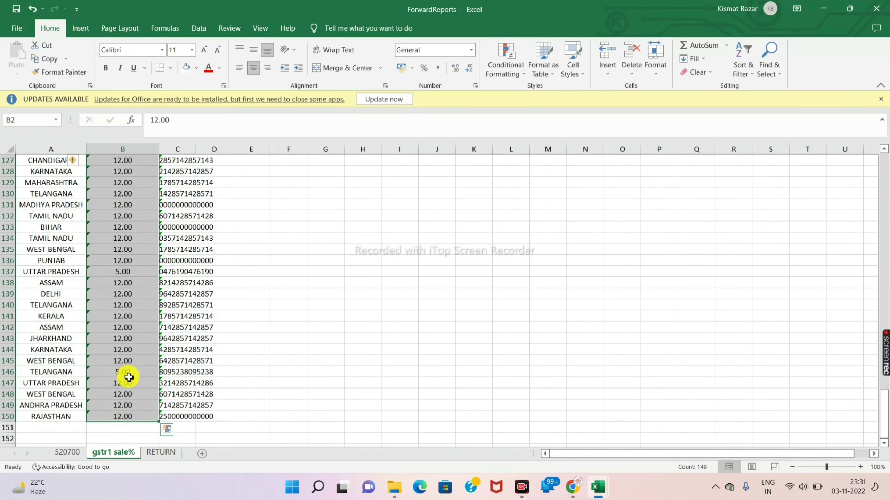
click(80, 163)
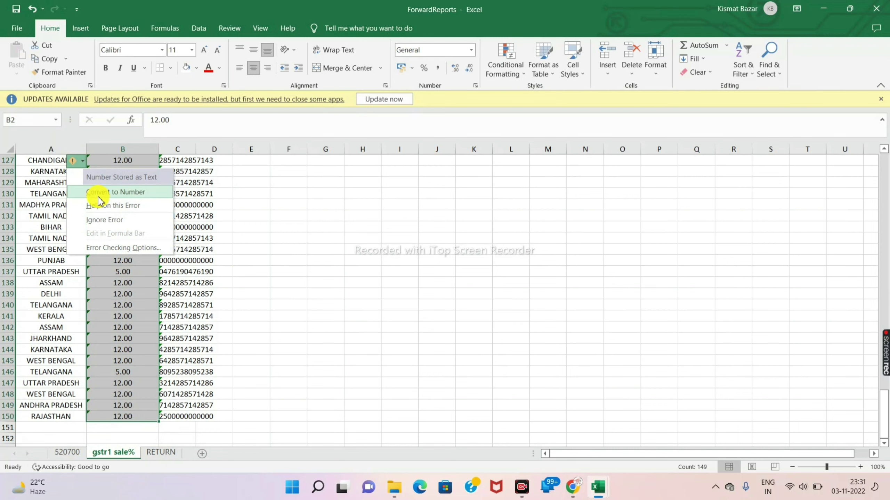
click(114, 193)
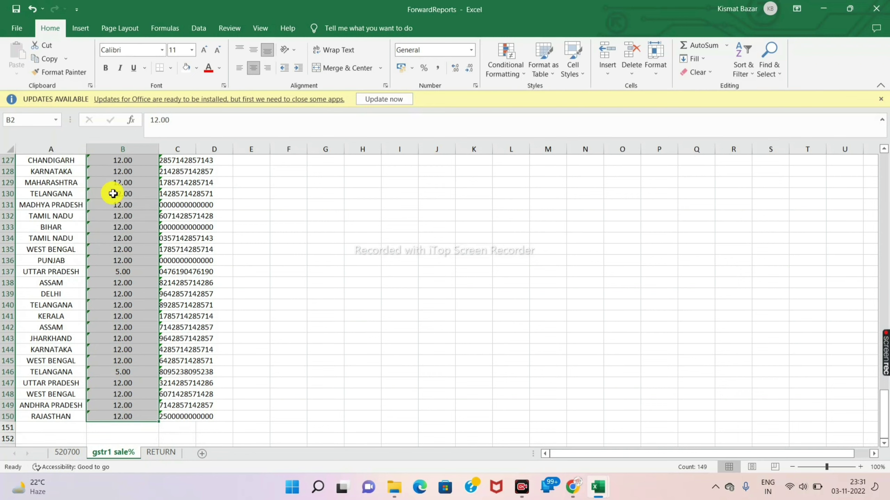
scroll(284, 253, up, 9)
click(286, 258)
- Widen column C and convert the text-stored taxable amounts in C2:C150 to numbers
scroll(228, 228, up, 7)
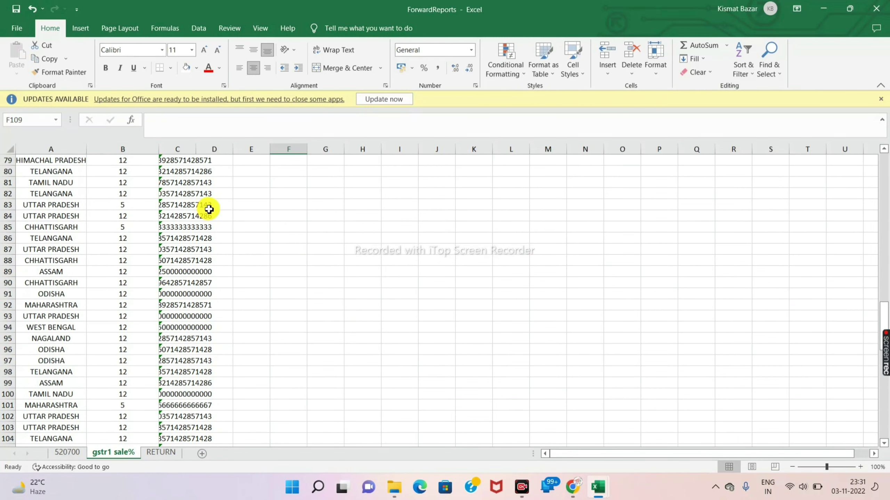
scroll(209, 209, up, 20)
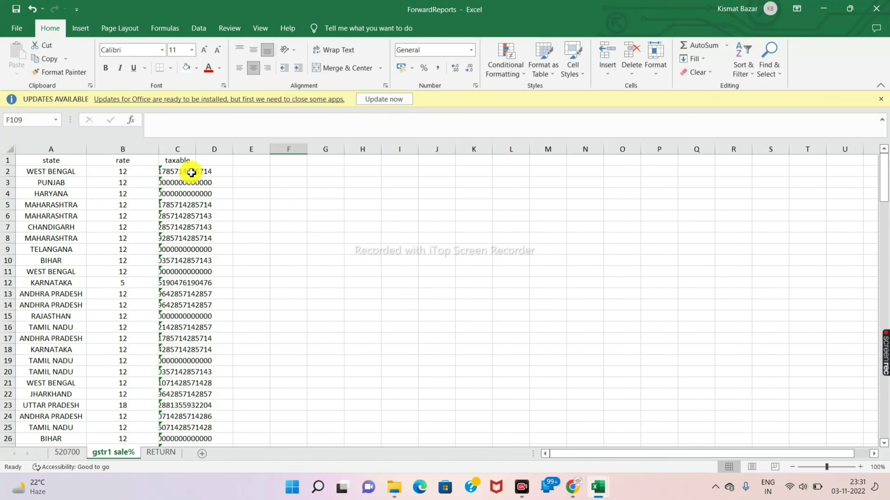
click(192, 172)
drag(197, 151, 201, 408)
click(276, 182)
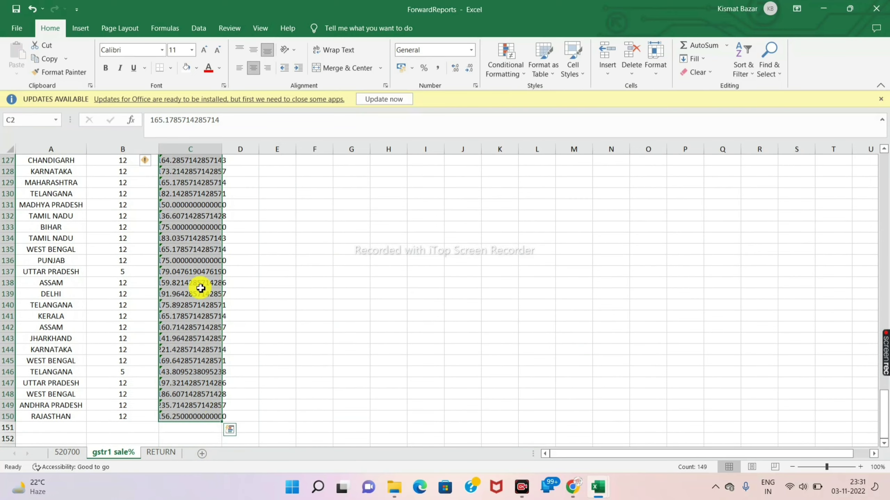
click(154, 161)
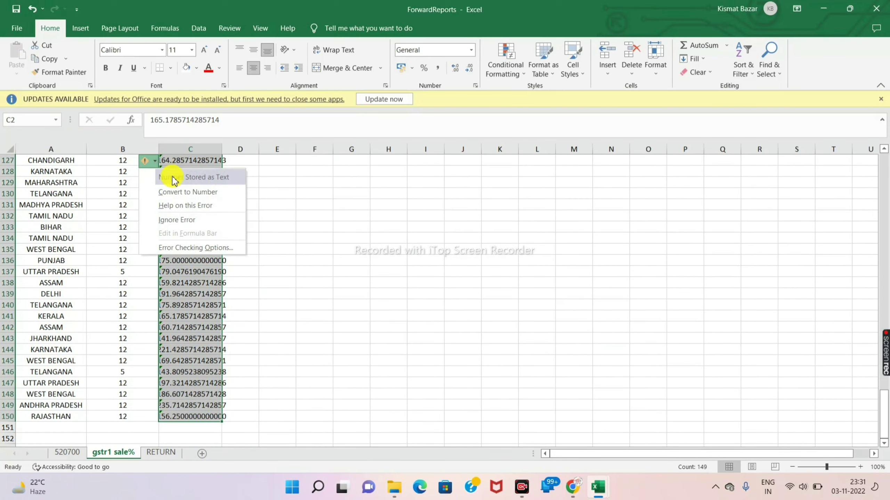
click(185, 192)
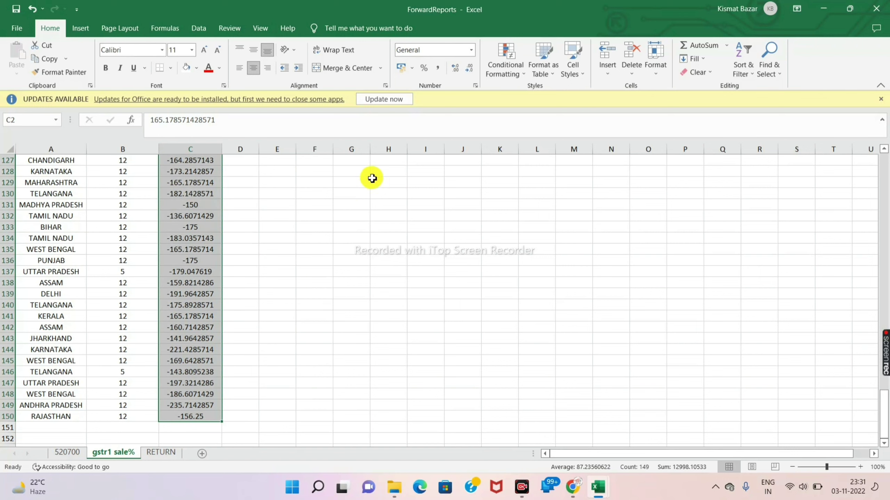
- Reduce the displayed decimals of the taxable amounts in C2:C150 until they show as whole numbers
scroll(275, 268, up, 6)
scroll(276, 259, up, 20)
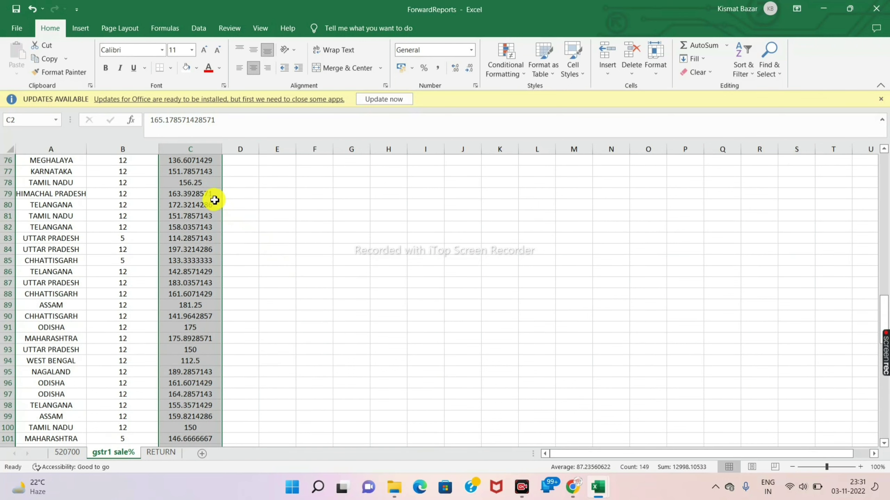
click(471, 70)
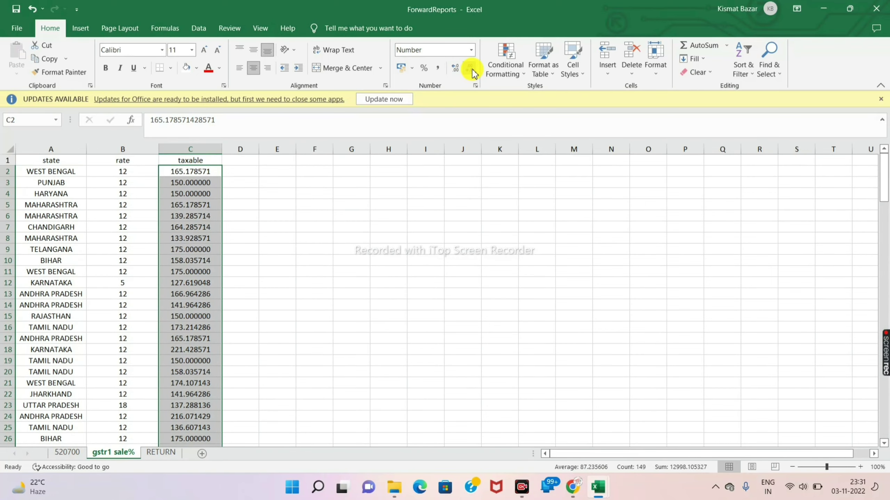
click(472, 70)
click(471, 70)
click(472, 70)
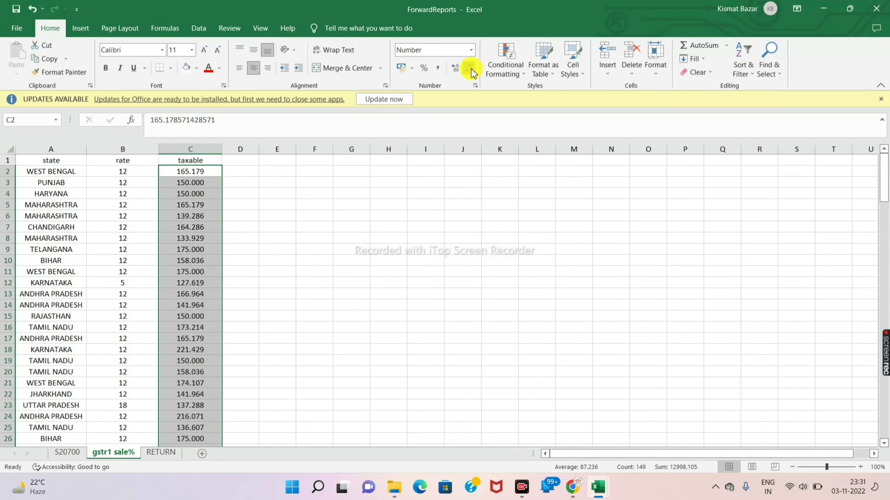
click(471, 70)
click(471, 71)
click(471, 70)
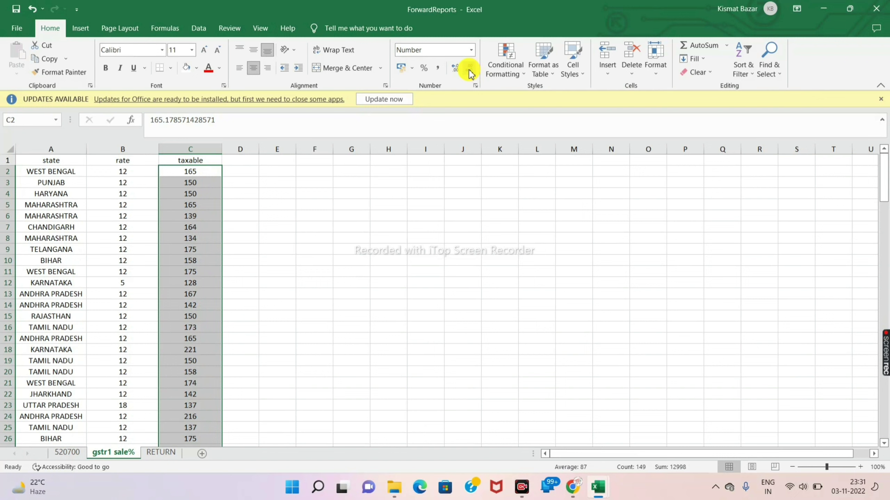
click(292, 258)
scroll(229, 193, down, 14)
scroll(133, 286, up, 14)
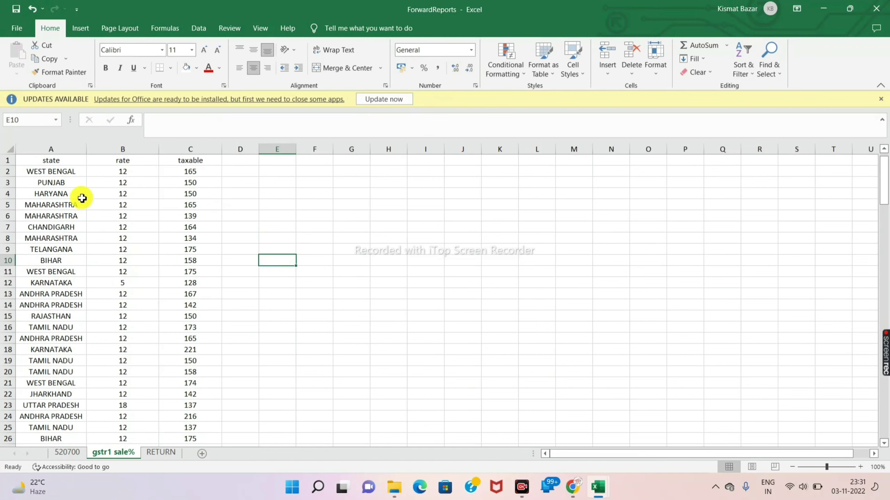
- Centre the contents of the entire gstr1 sale% sheet horizontally
click(14, 150)
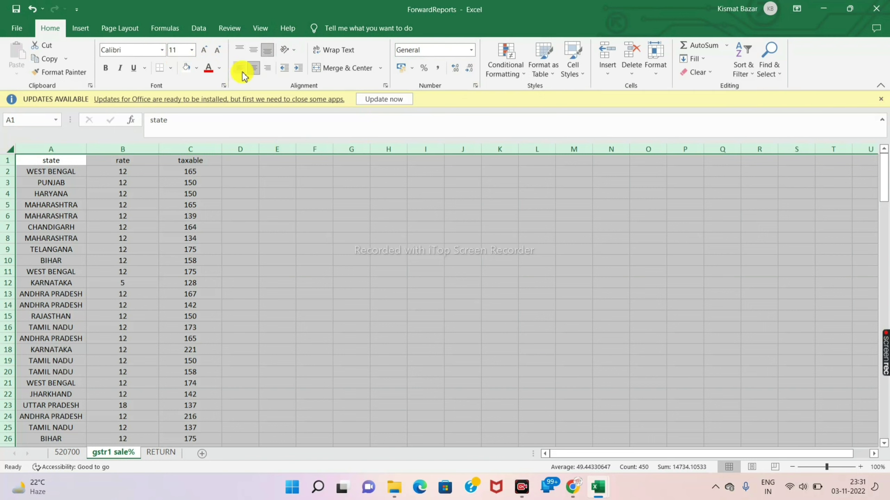
click(253, 70)
click(254, 70)
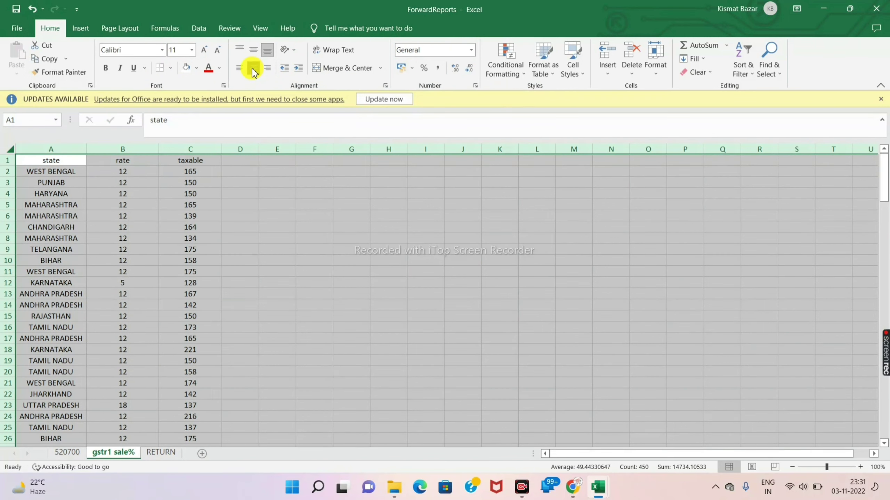
click(291, 294)
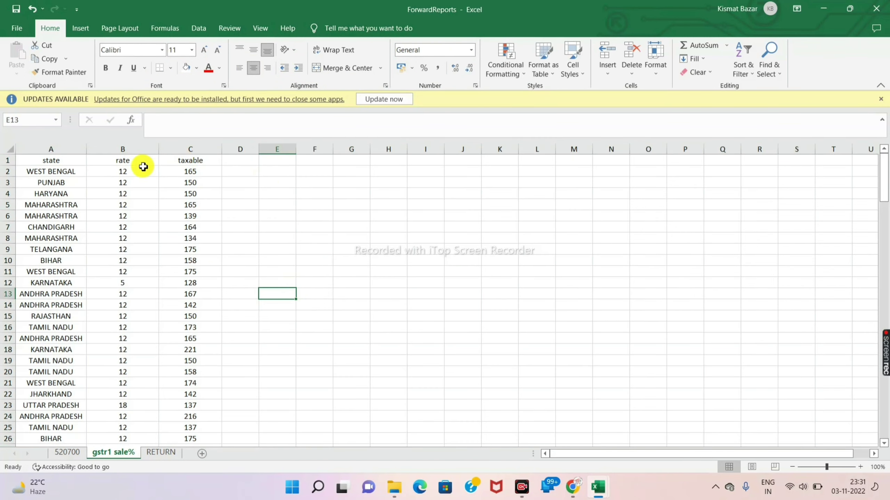
- Sort the table by the state column from A to Z
click(73, 172)
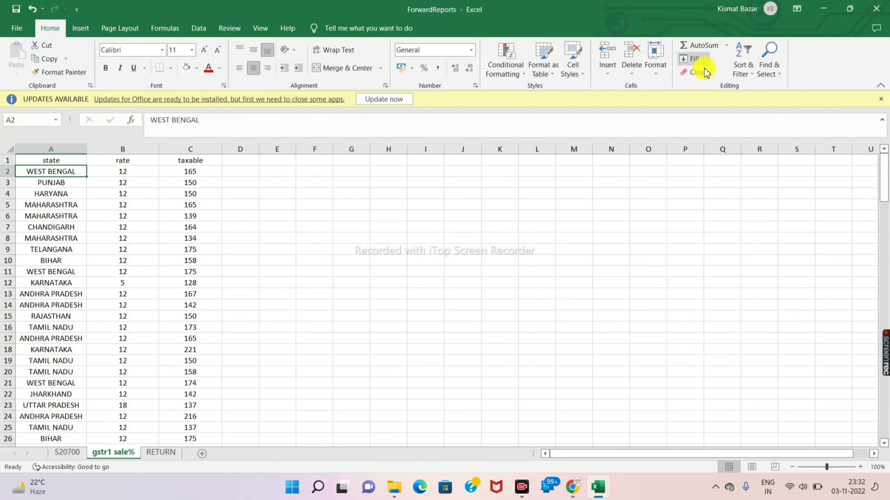
click(745, 76)
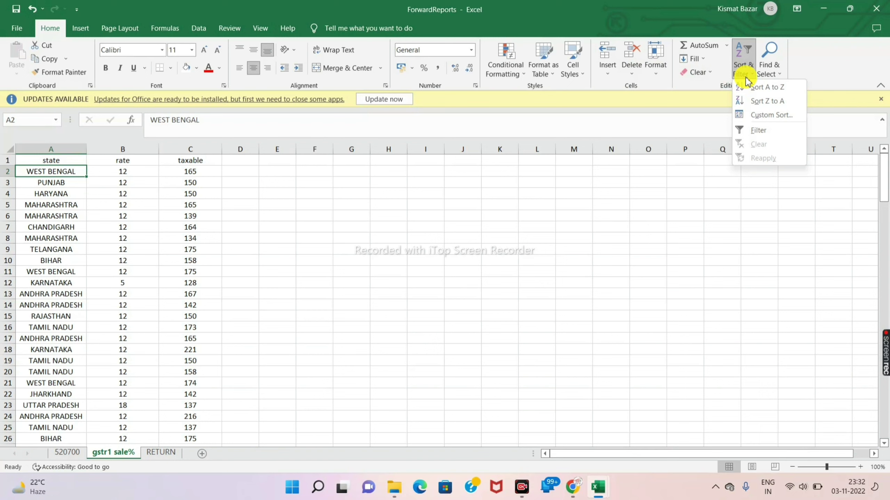
click(761, 87)
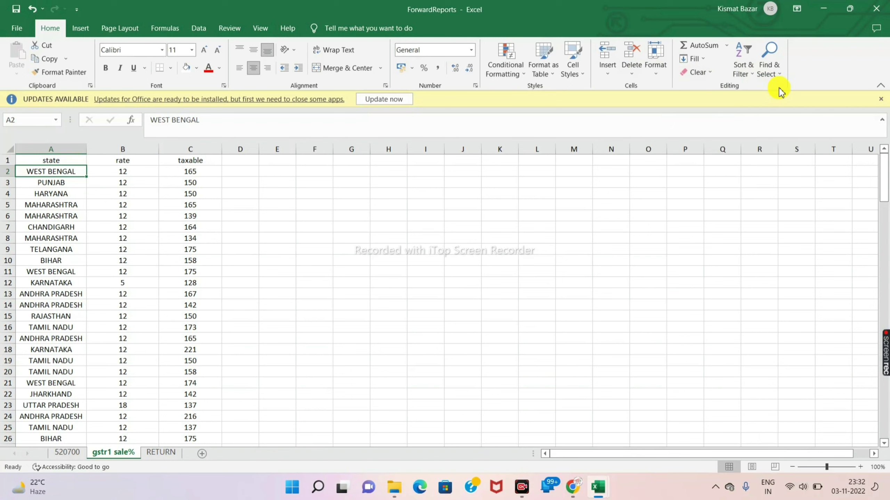
scroll(107, 312, down, 1)
scroll(72, 212, up, 1)
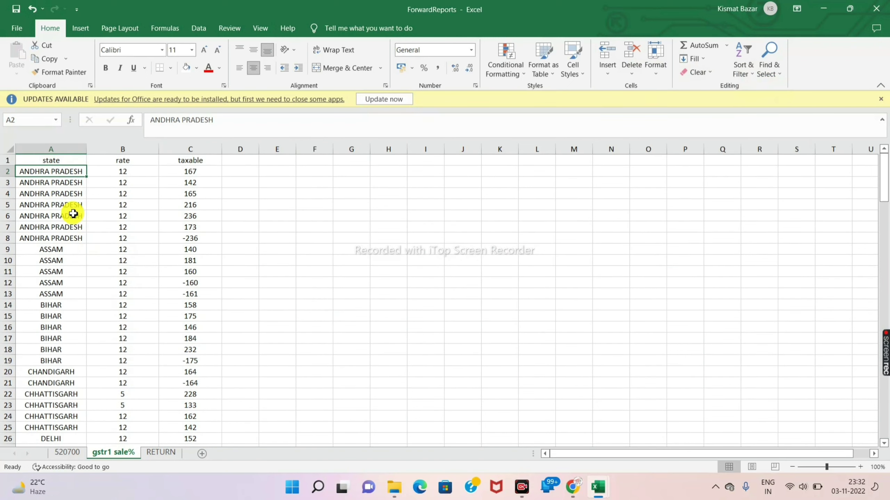
- Review the sorted rows through the end of the data, checking how each state's sales and negative returns are grouped
scroll(82, 341, down, 8)
scroll(81, 341, down, 20)
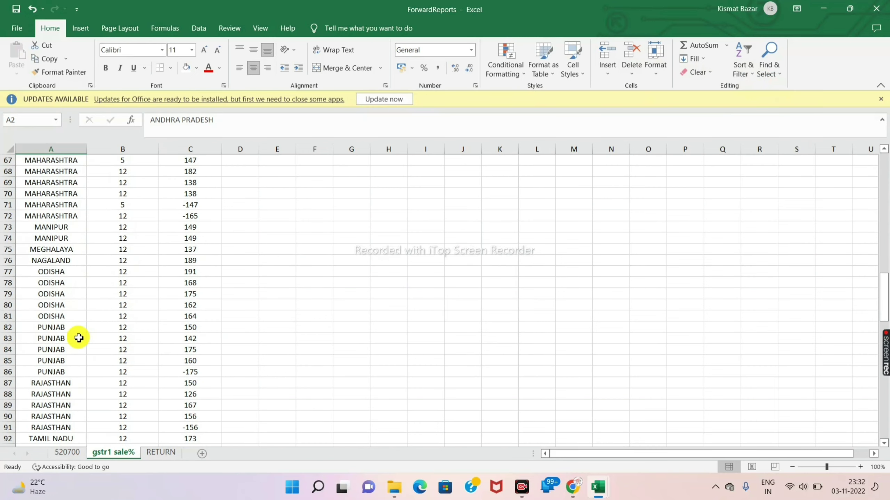
scroll(73, 328, down, 3)
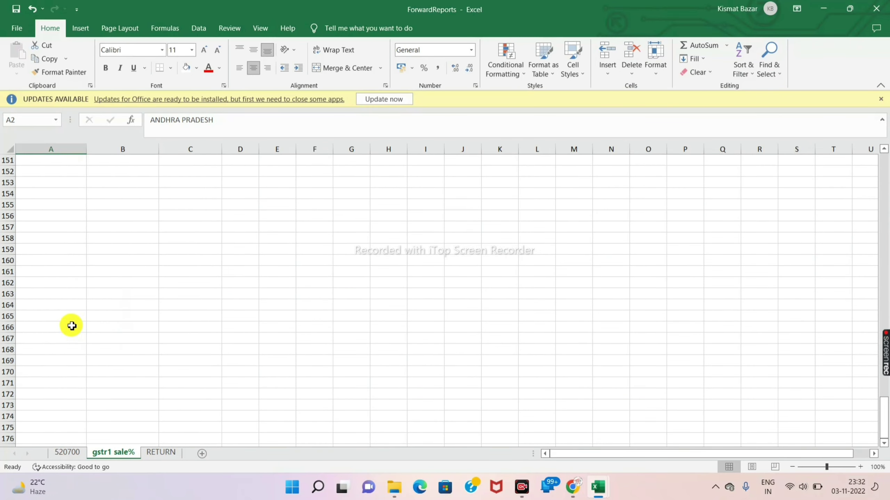
scroll(72, 326, up, 12)
scroll(72, 324, up, 3)
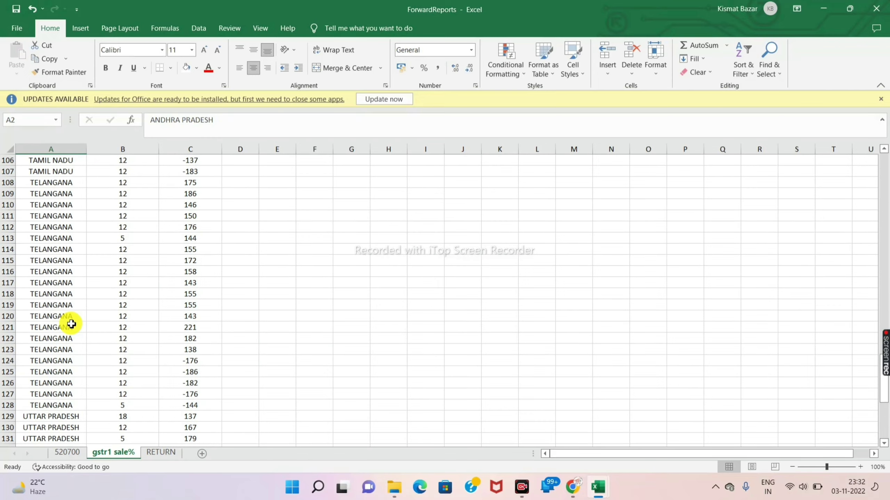
scroll(72, 324, up, 20)
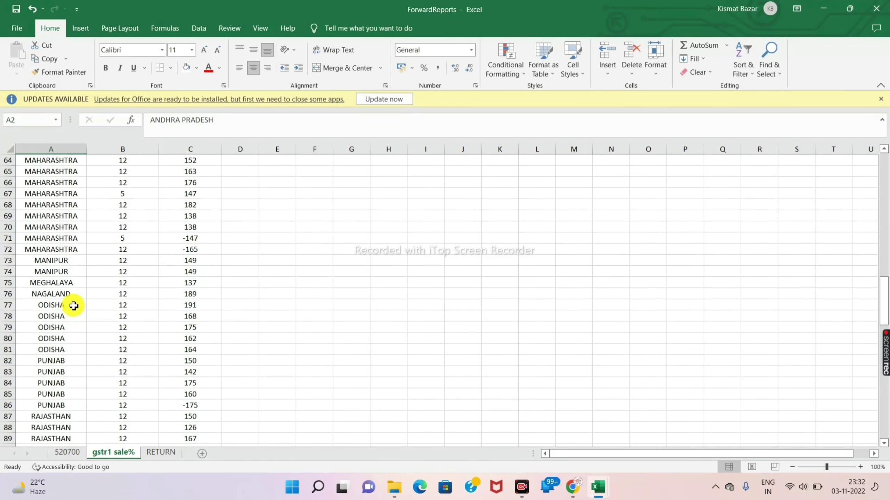
click(269, 272)
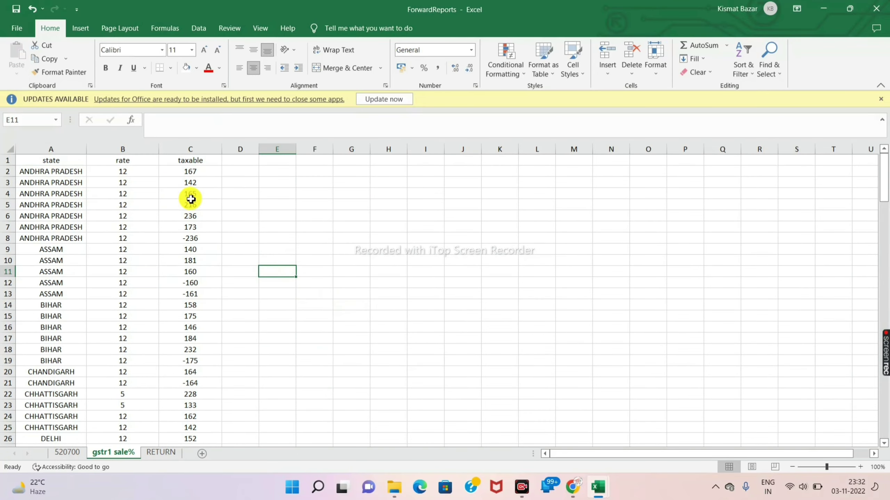
scroll(75, 337, down, 2)
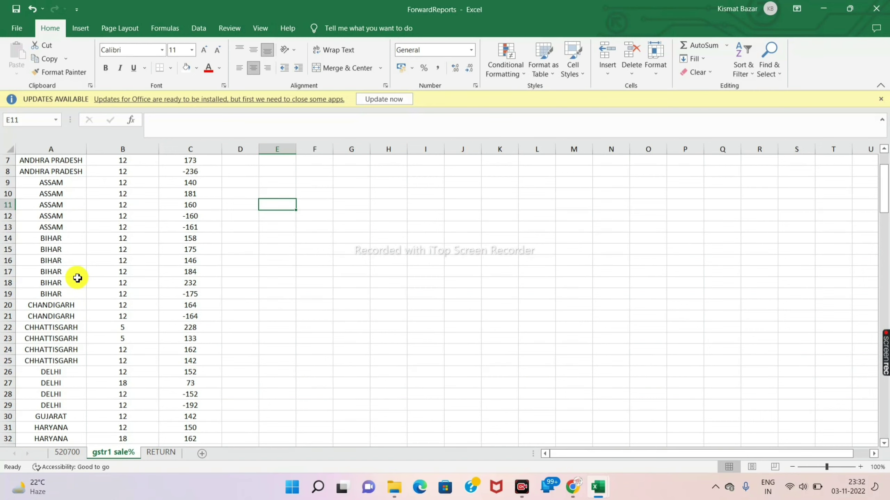
scroll(77, 278, up, 2)
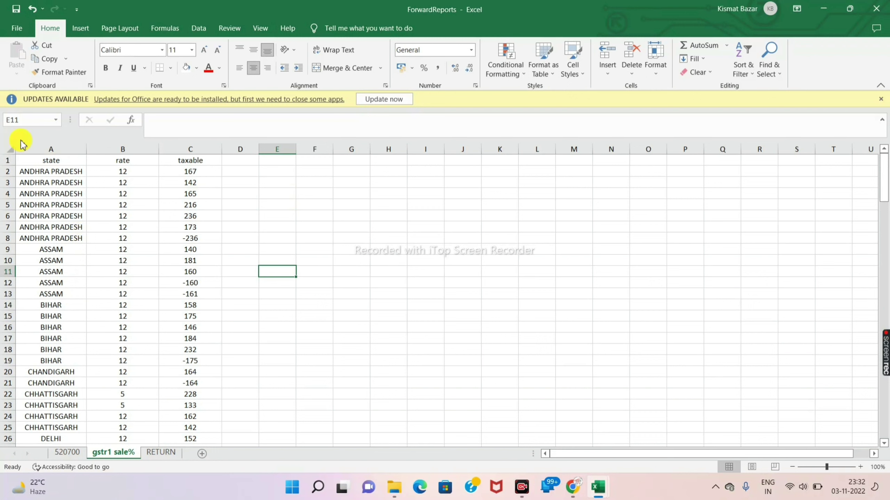
- Add subtotals to the table at each change in state, using Sum on the taxable column with the summary below the data
click(59, 175)
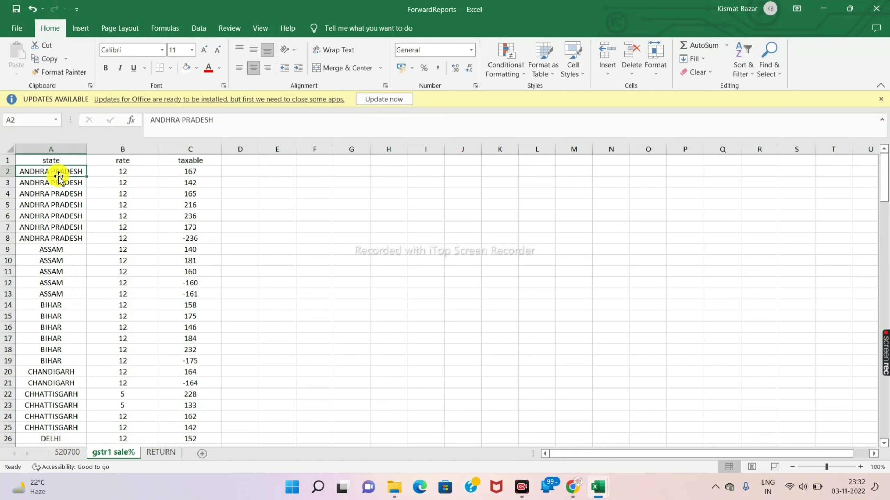
click(201, 32)
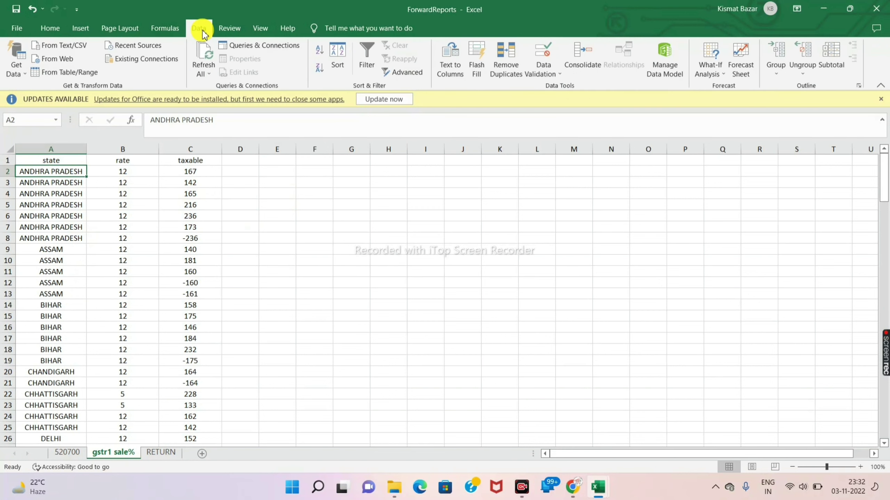
click(838, 68)
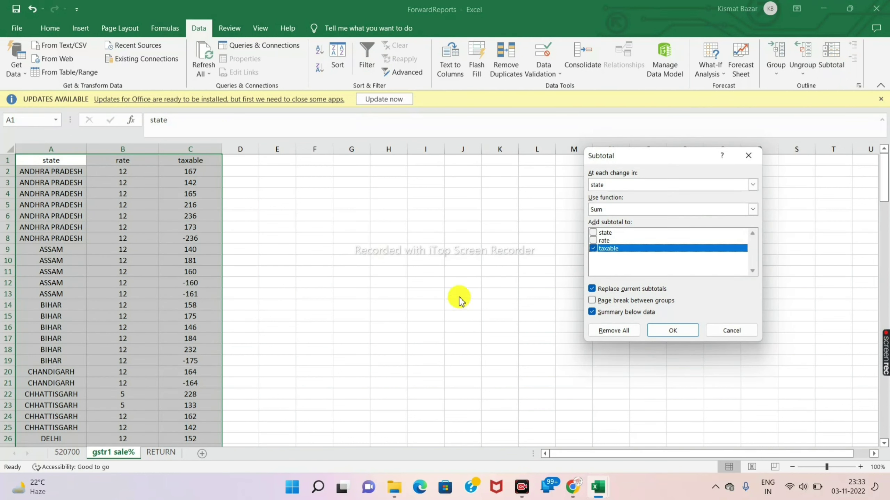
key(shift+Tab)
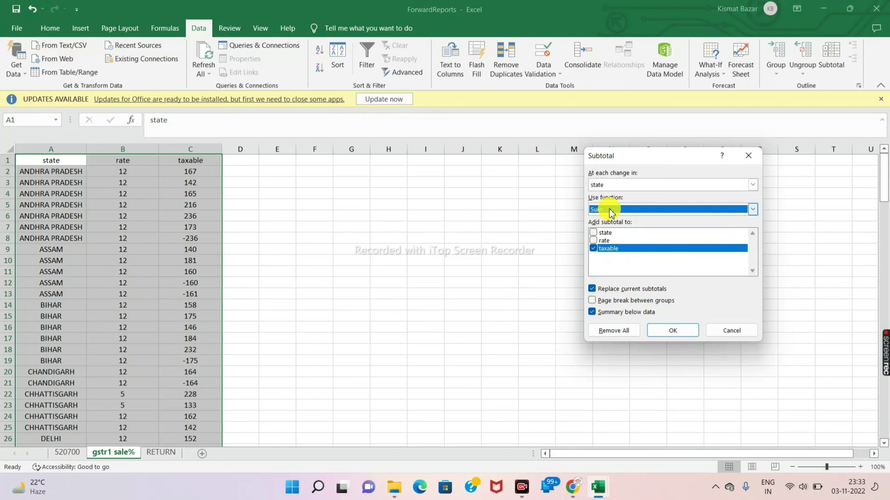
click(673, 330)
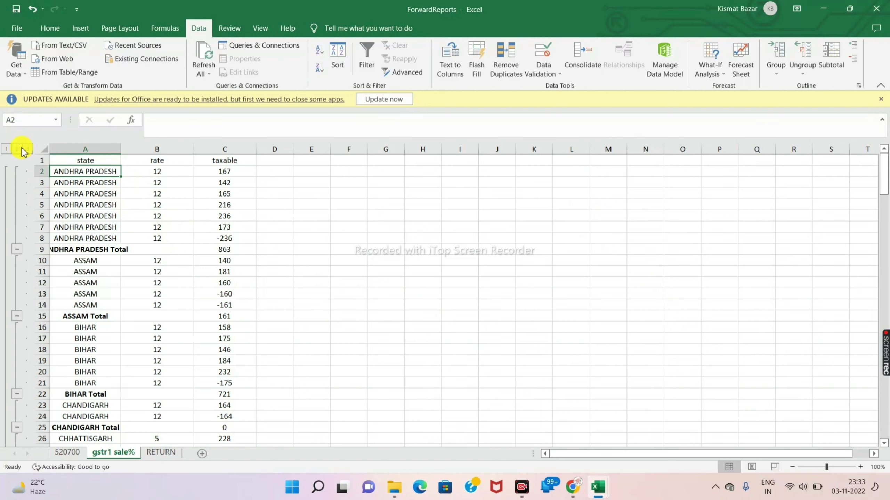
- Review the outline at grand-total and state-total levels, and widen column A to fit the state total labels
click(7, 149)
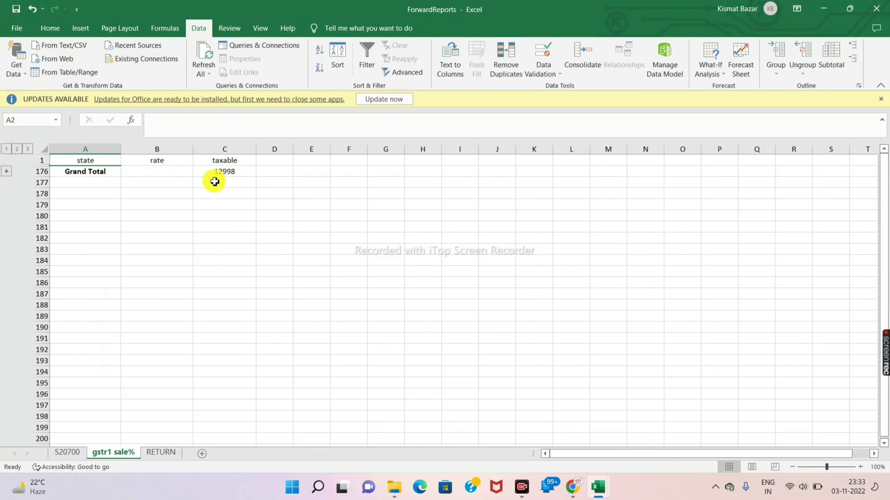
click(244, 175)
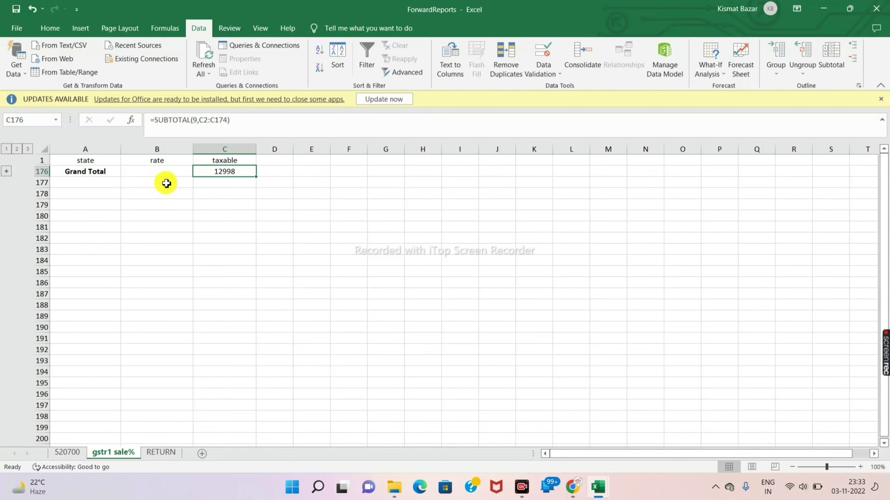
click(16, 149)
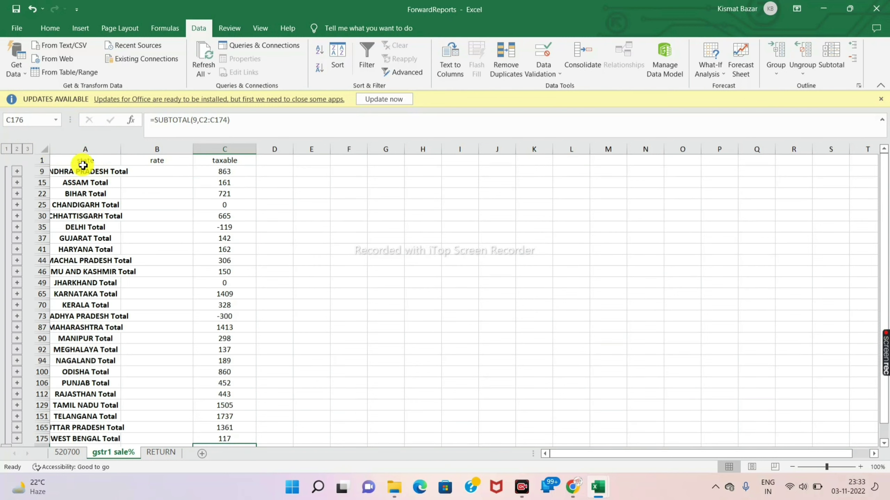
drag(129, 150, 140, 150)
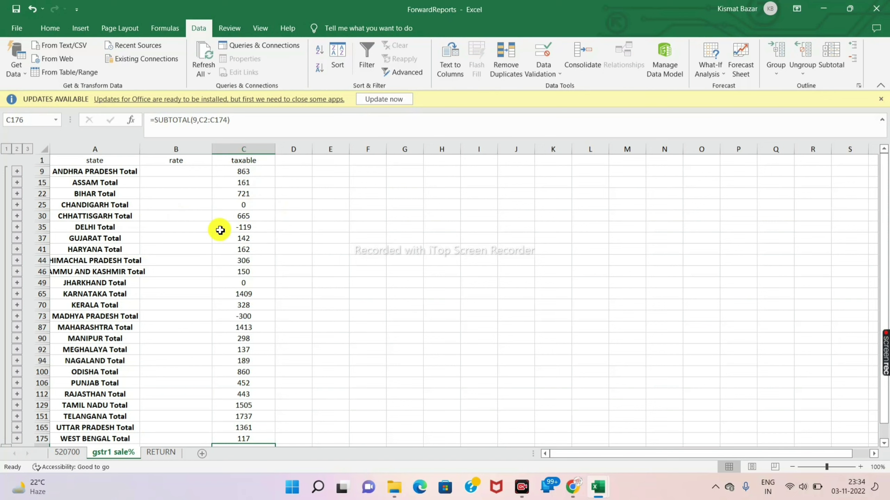
scroll(298, 229, down, 3)
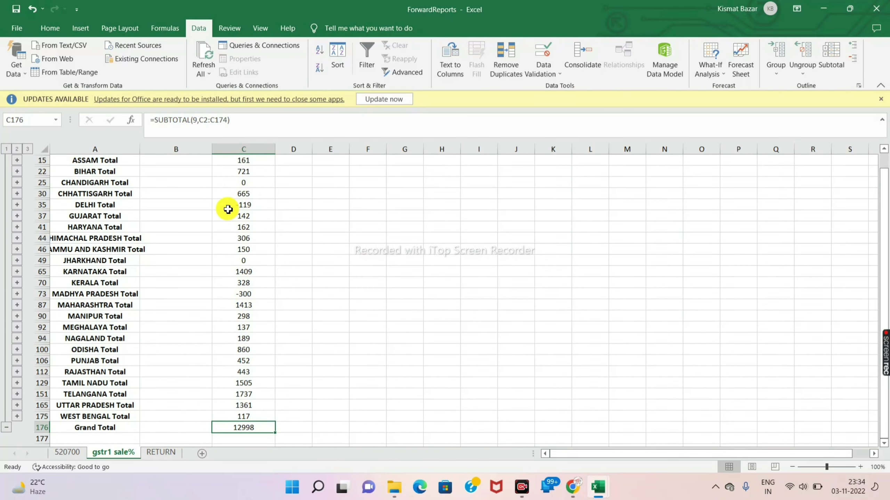
scroll(231, 207, up, 1)
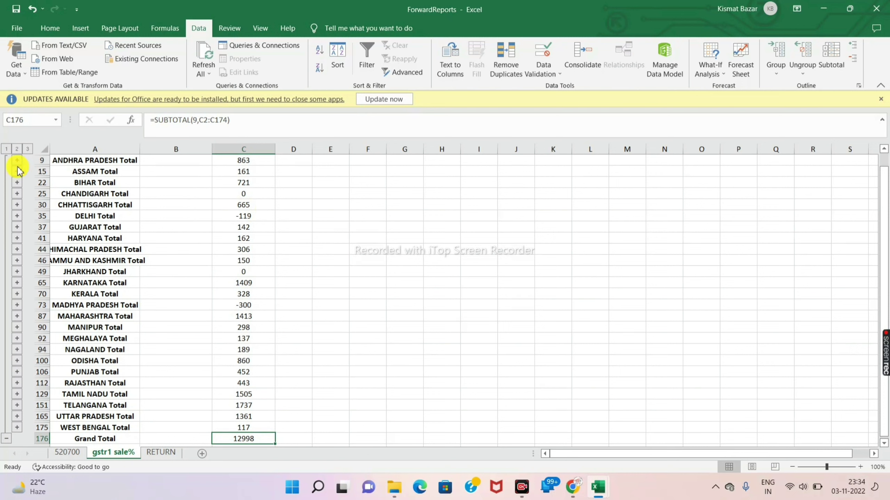
- Expand the subtotal outline to show all detail rows under every state
click(29, 150)
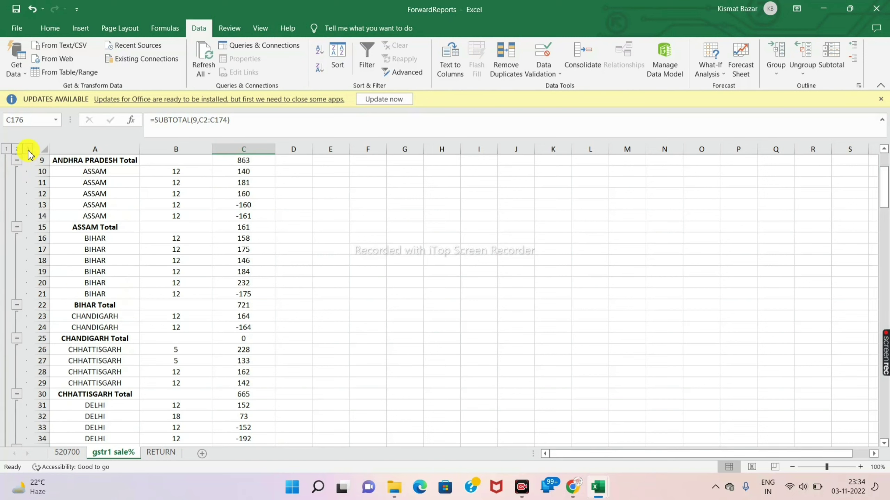
scroll(255, 232, up, 2)
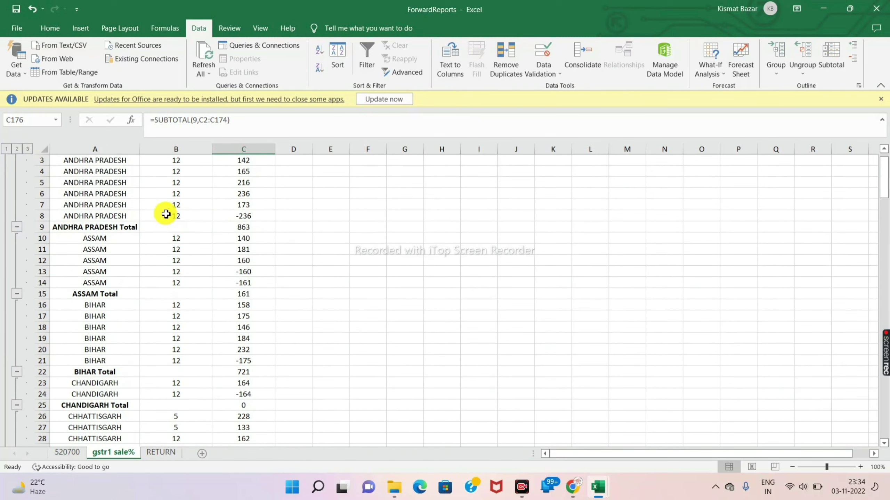
scroll(204, 297, up, 1)
- Turn on filtering for the state, rate and taxable headers of the subtotalled table
click(112, 161)
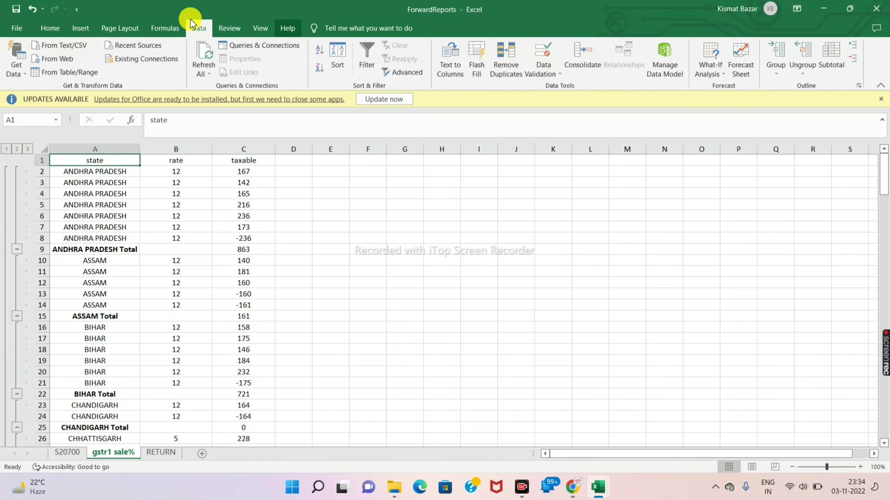
click(50, 28)
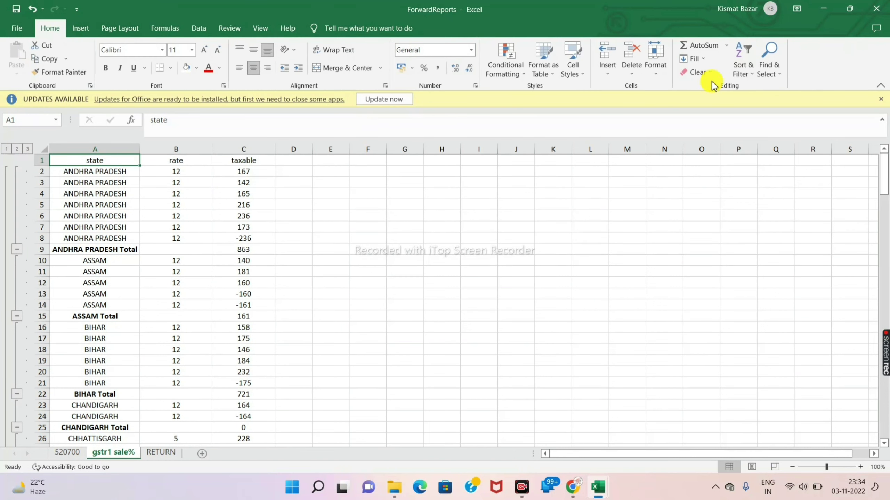
click(754, 78)
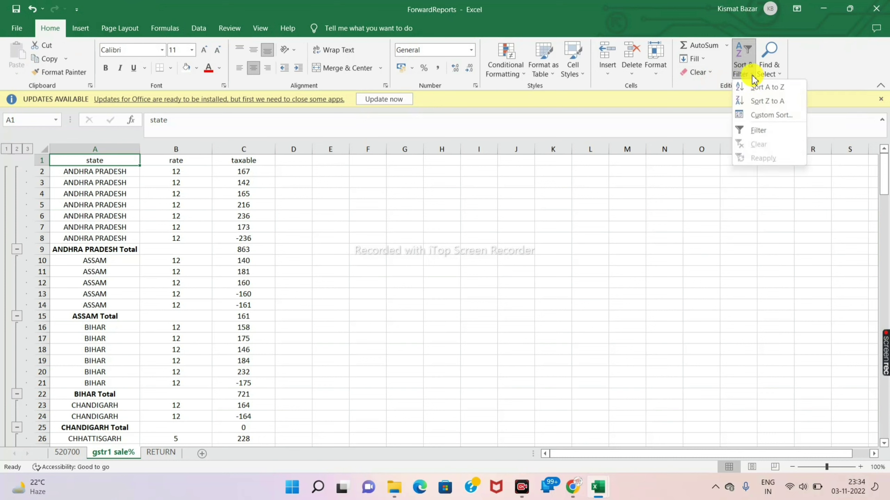
click(759, 131)
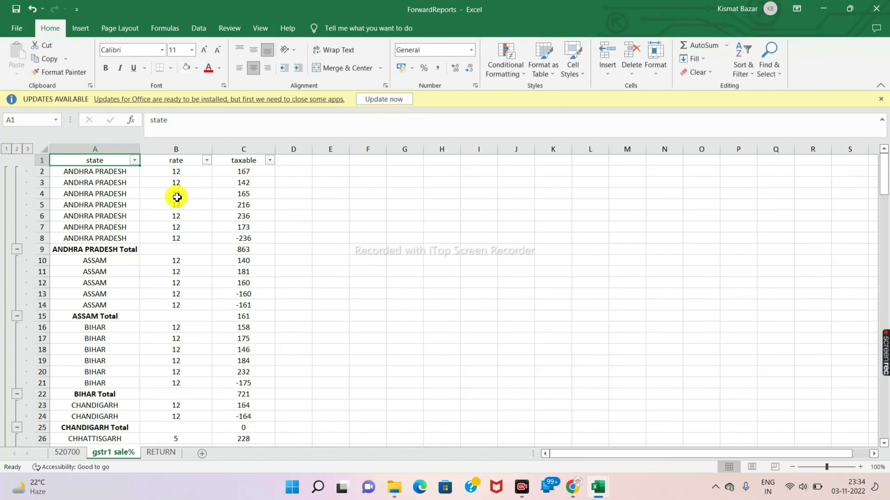
- Filter the state column to show only the BIHAR rows
scroll(182, 256, down, 1)
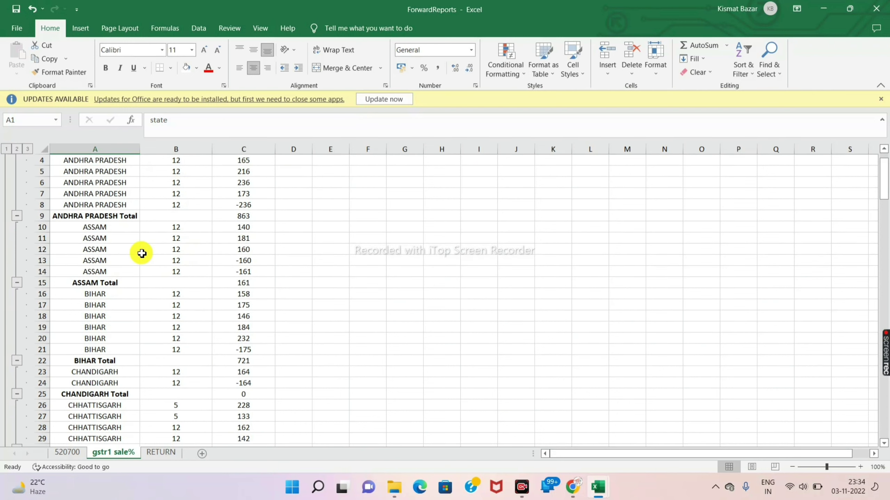
scroll(206, 266, down, 1)
scroll(160, 265, down, 1)
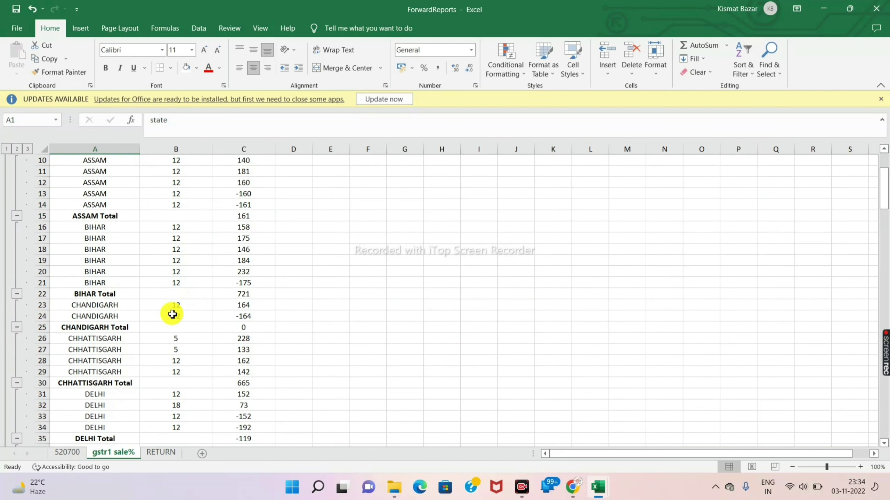
scroll(186, 324, down, 1)
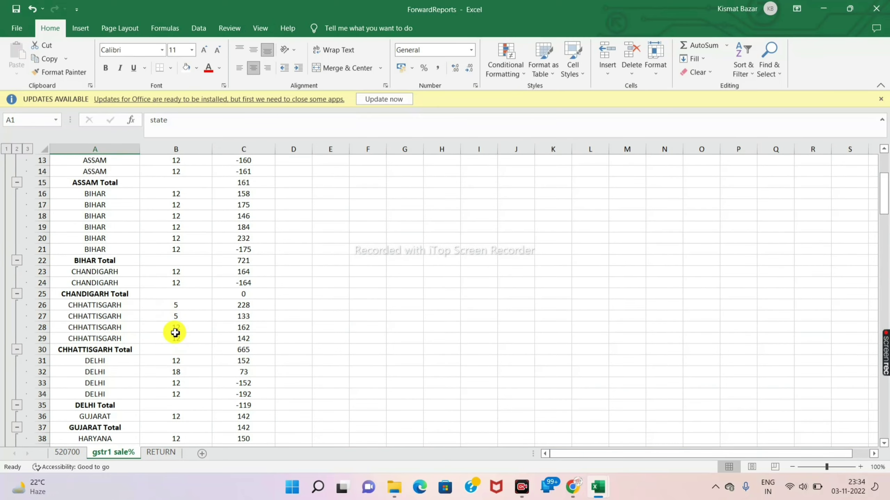
scroll(136, 203, up, 4)
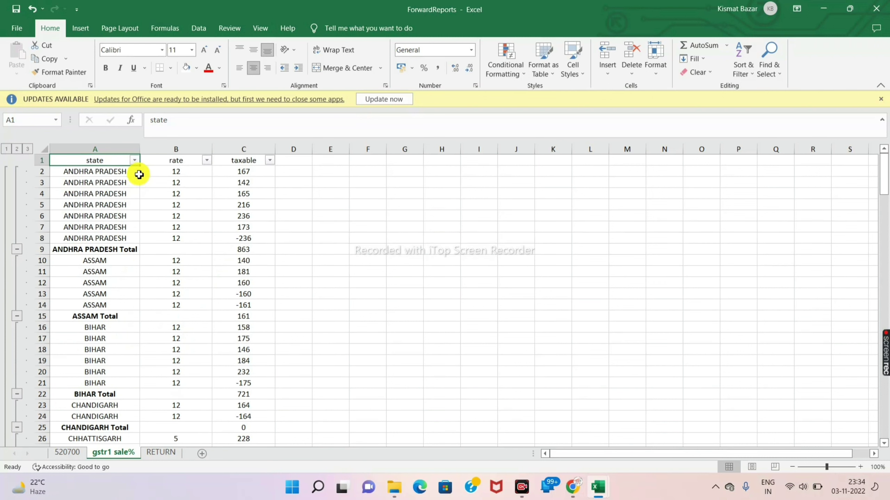
click(135, 161)
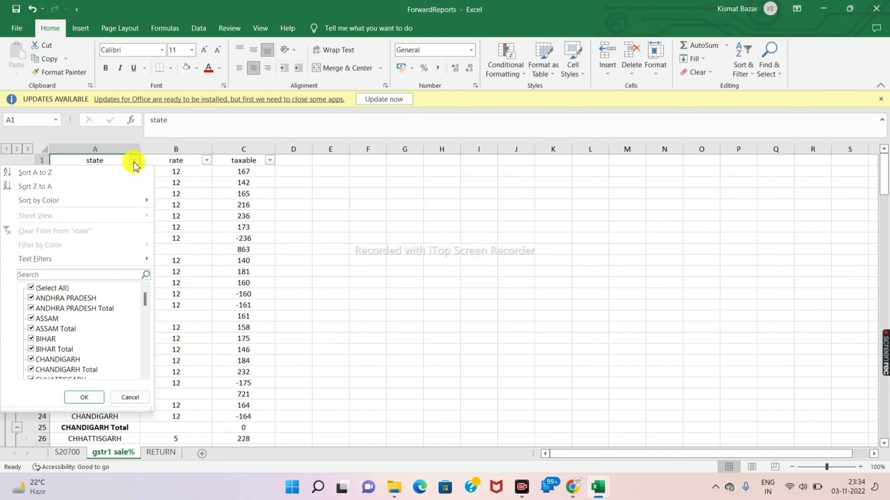
click(32, 288)
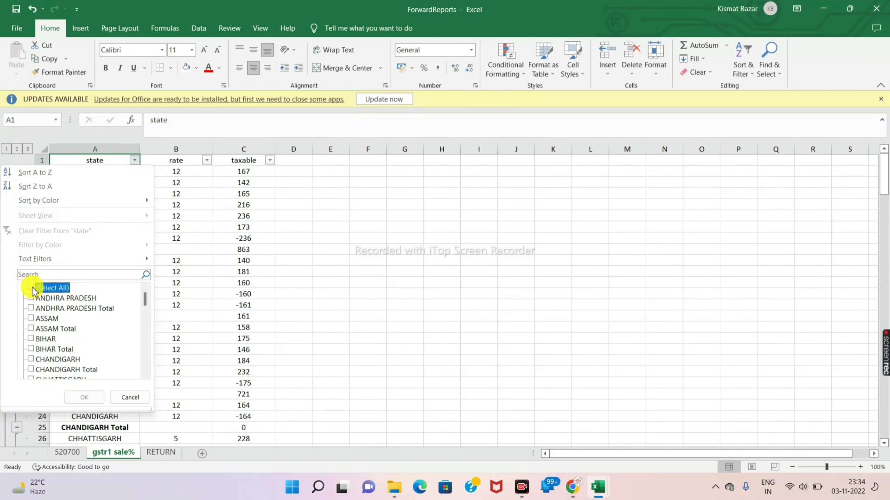
scroll(74, 329, down, 1)
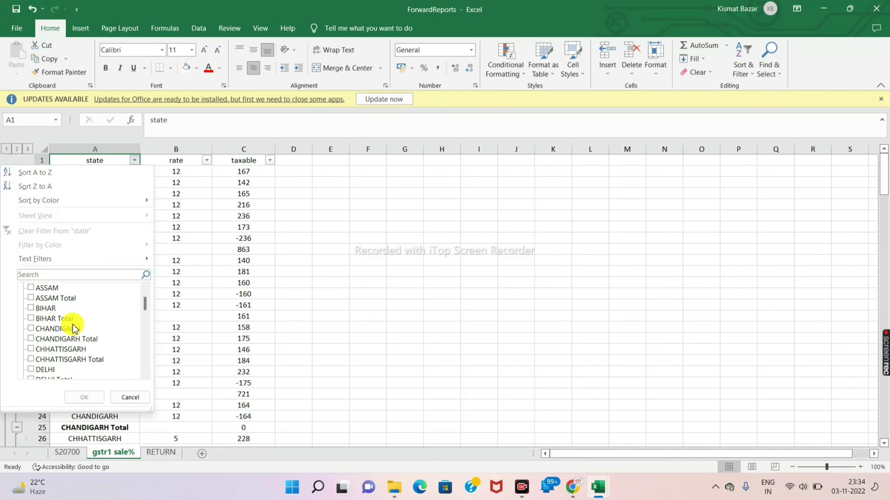
click(43, 309)
click(86, 398)
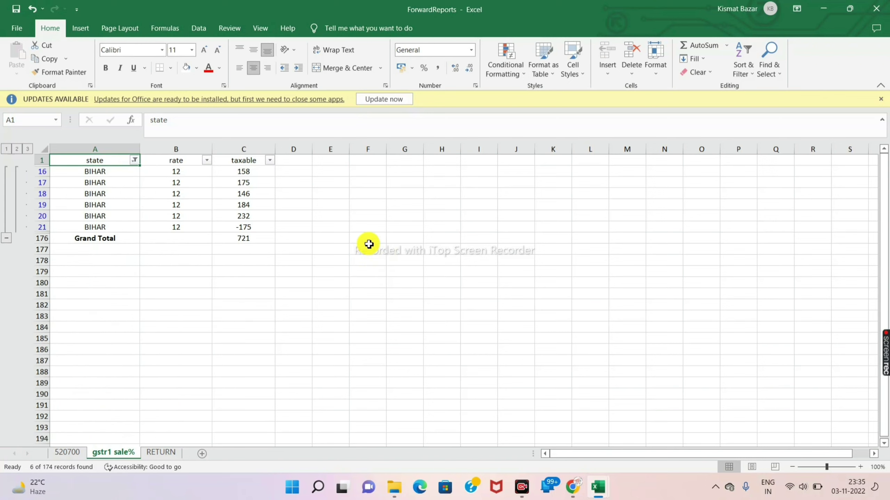
- Check which rates BIHAR has in the rate filter, and change the state filter to show only CHANDIGARH
click(207, 161)
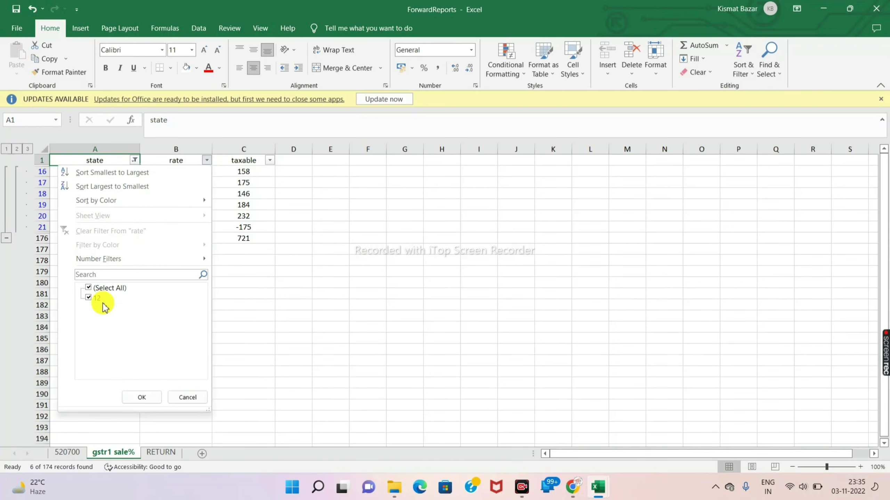
click(185, 396)
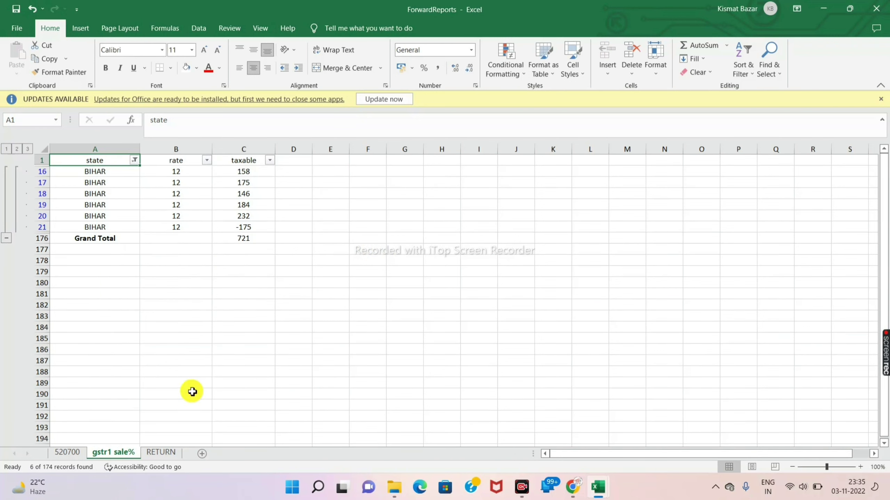
click(136, 162)
click(66, 360)
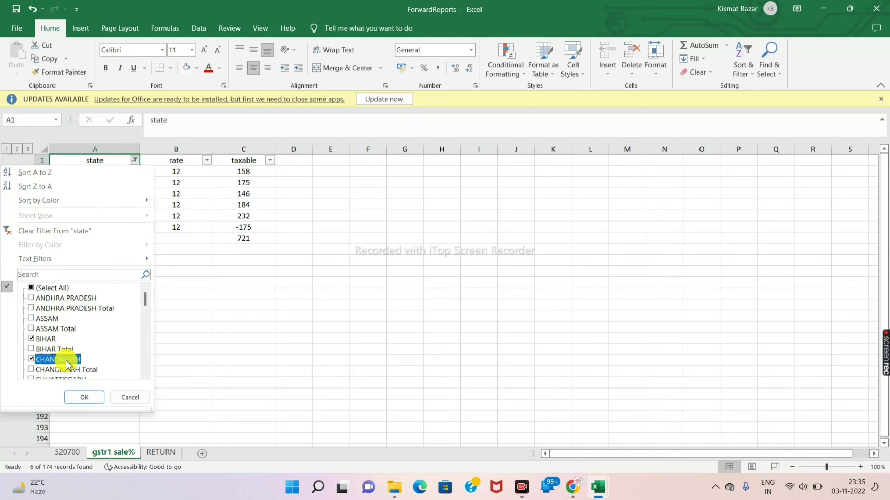
click(40, 339)
click(84, 397)
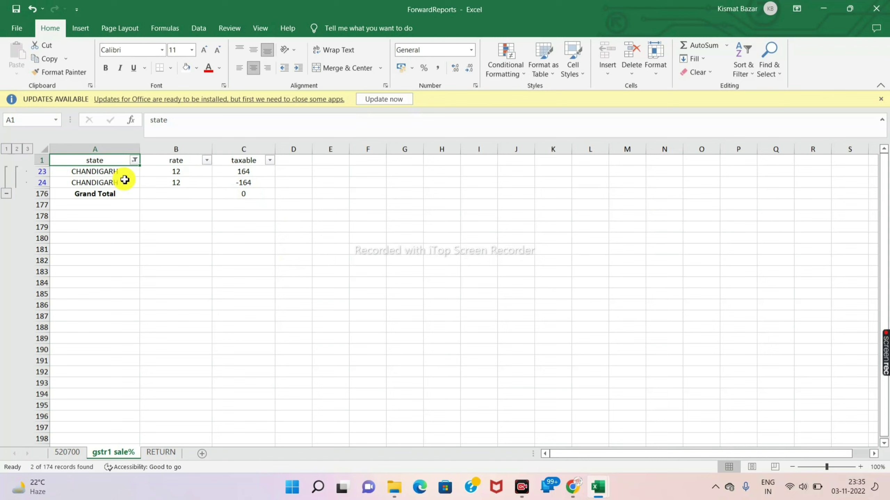
- Change the state filter to show only the CHHATTISGARH rows
click(135, 161)
scroll(62, 356, down, 1)
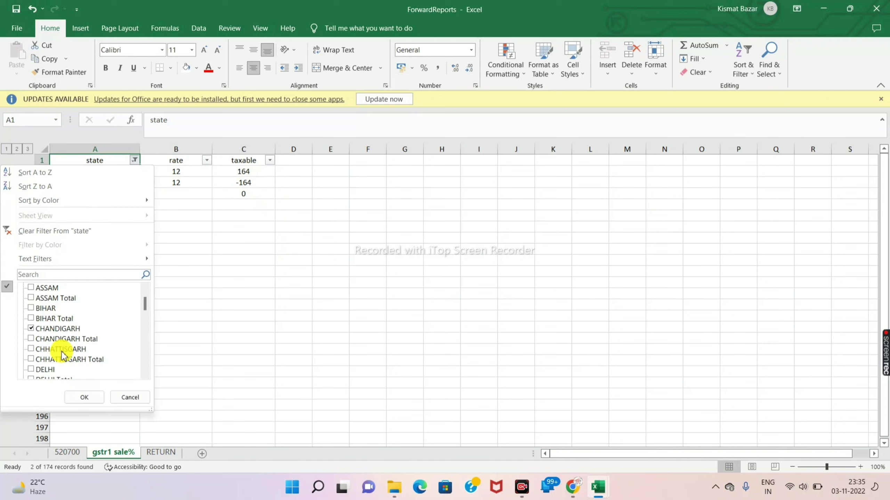
click(33, 329)
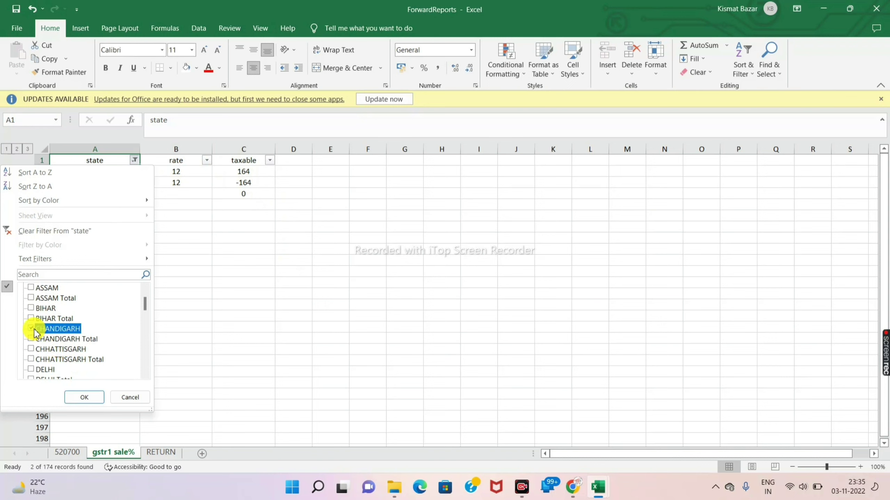
click(50, 350)
click(84, 397)
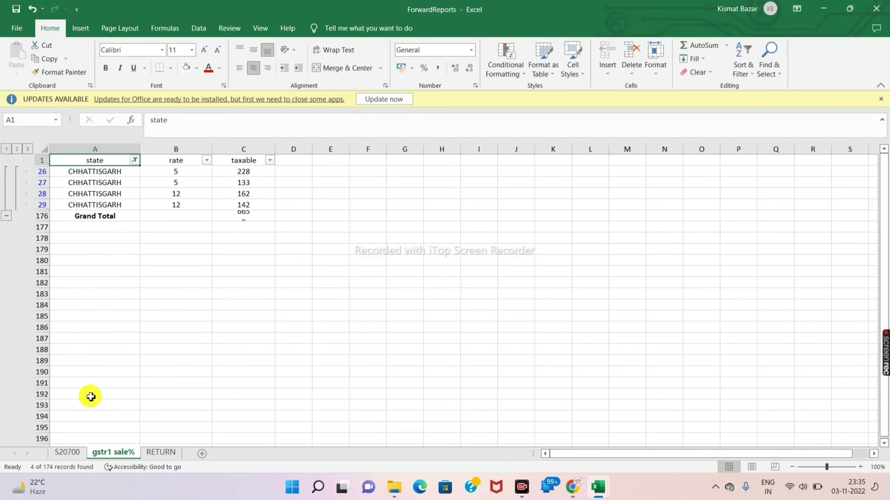
click(246, 316)
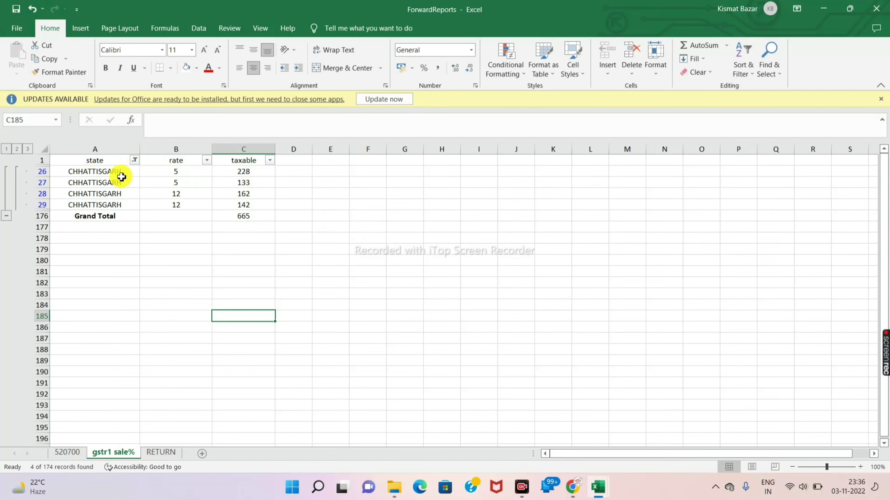
- Filter the CHHATTISGARH rows by rate 5 and separately by rate 12 to read the taxable total for each
click(207, 161)
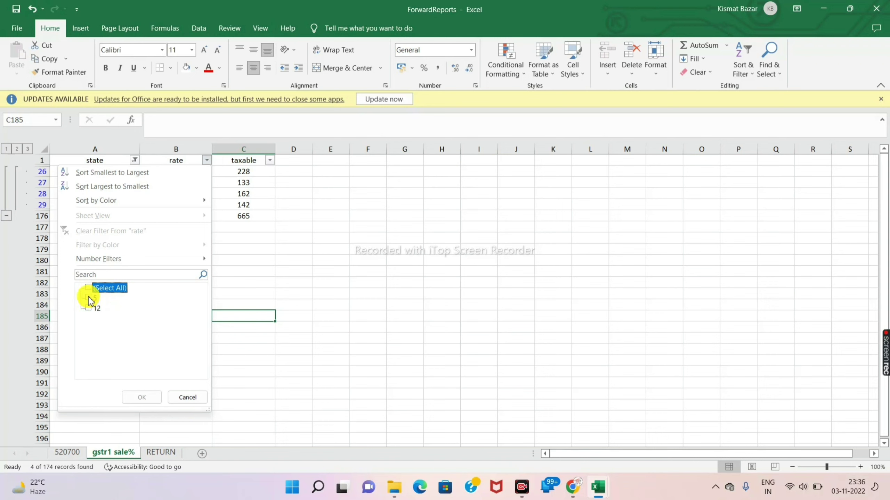
click(138, 394)
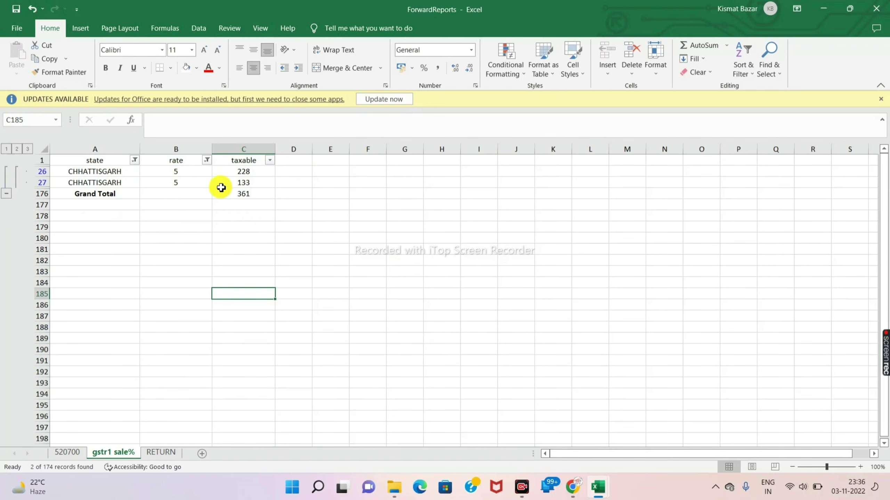
click(208, 161)
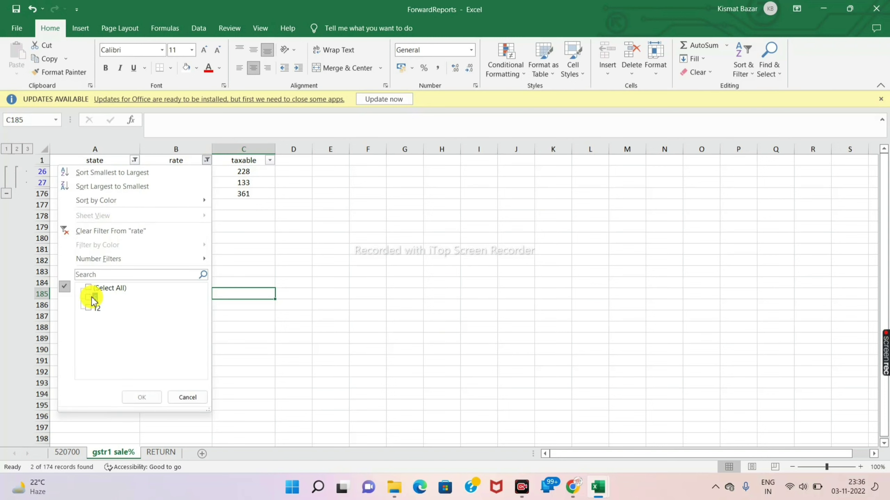
click(90, 310)
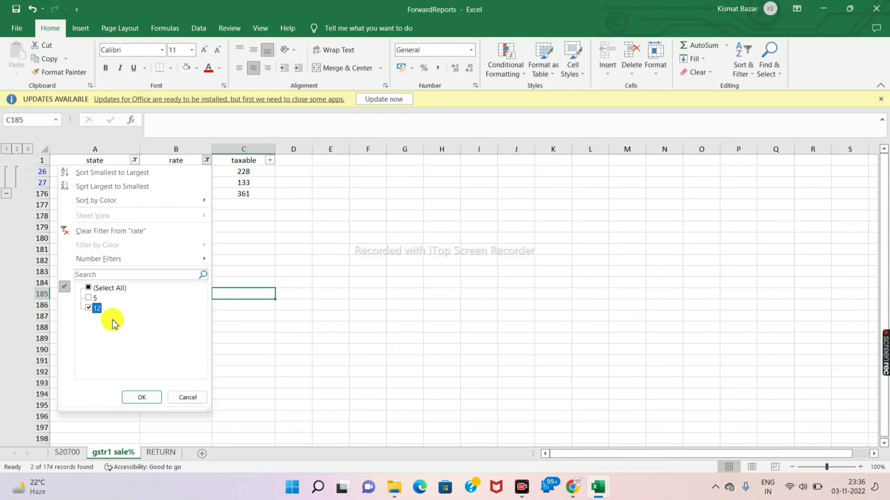
click(141, 397)
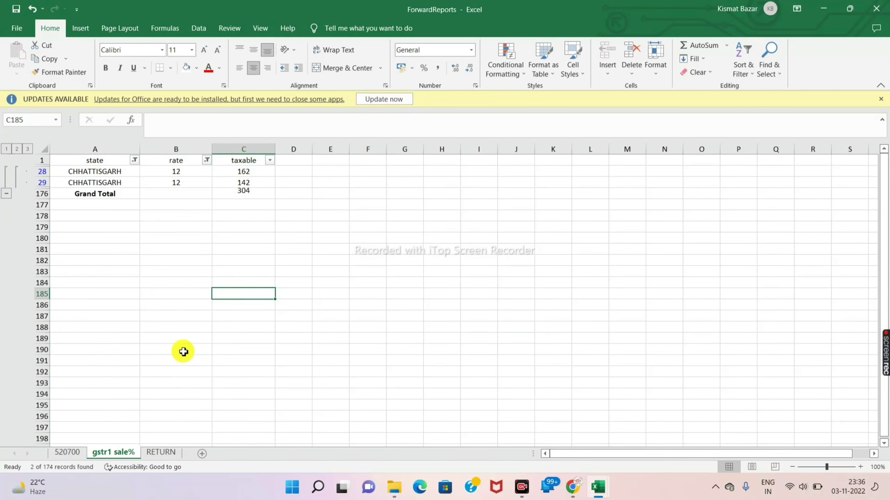
click(251, 197)
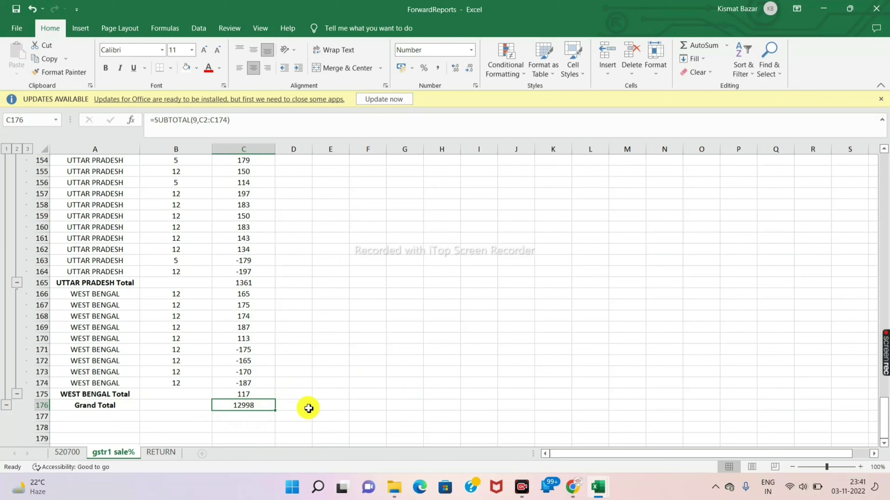
- Review the last states and the grand total, and switch to the GST portal in Chrome to check the TCS summary's net value
scroll(308, 394, up, 2)
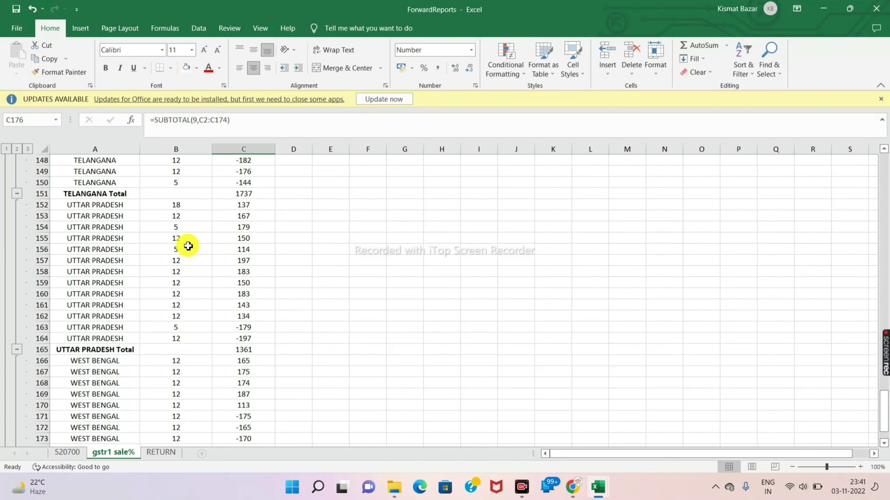
scroll(264, 304, down, 4)
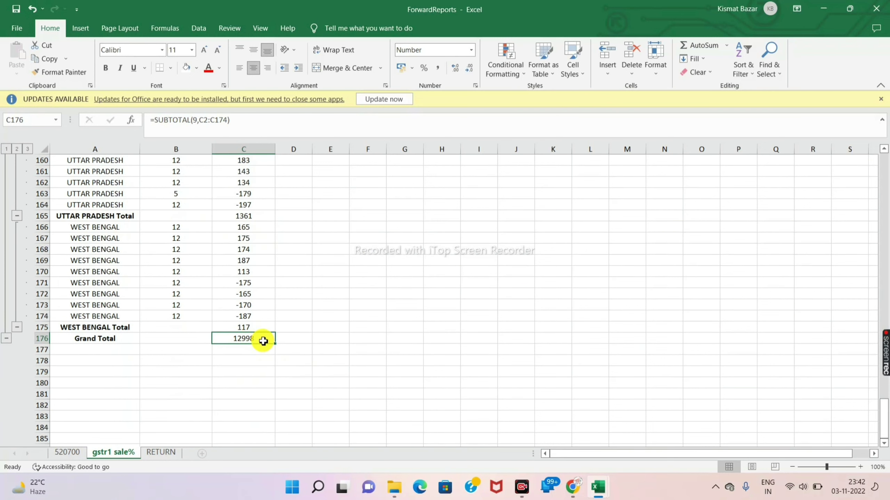
mouse_move(606, 496)
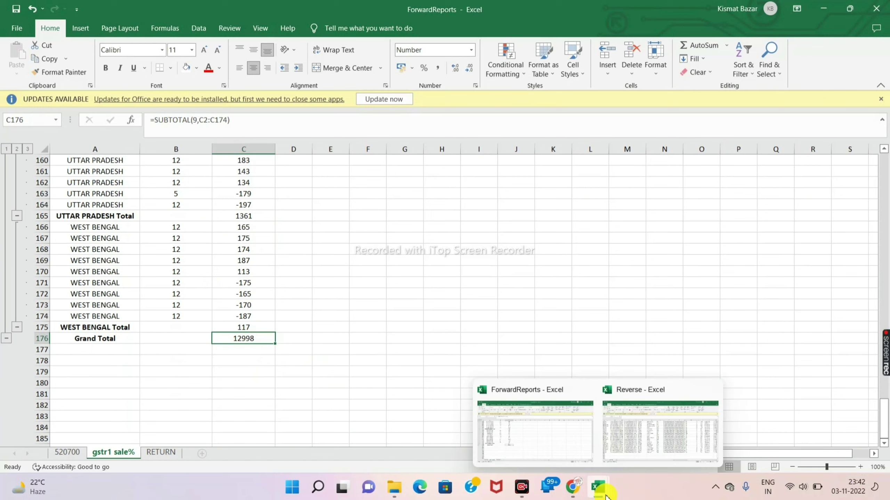
mouse_move(573, 487)
click(570, 421)
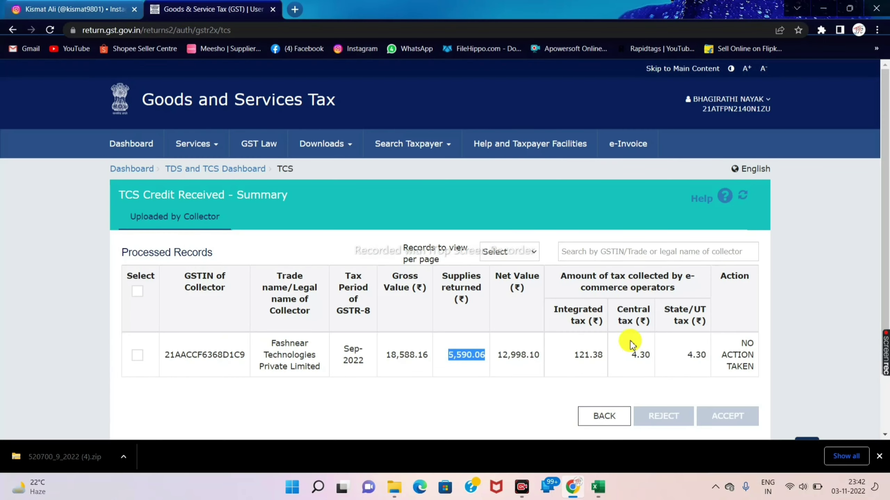
click(490, 394)
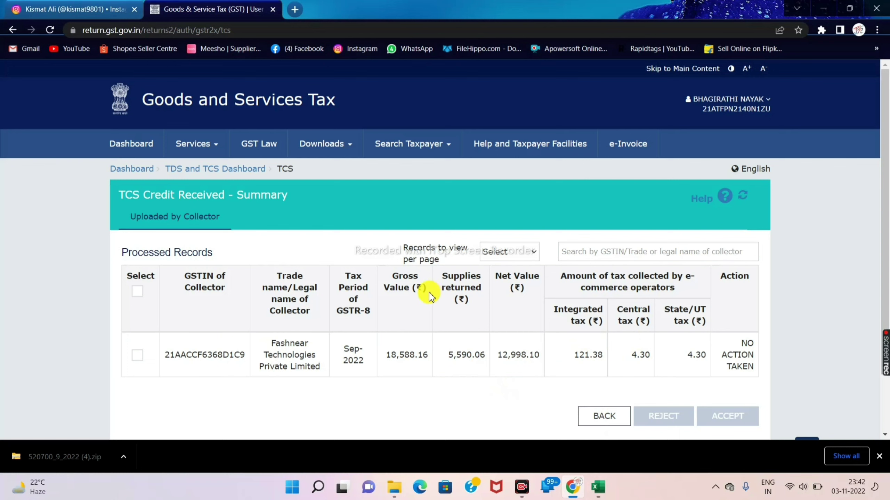
drag(389, 357, 528, 355)
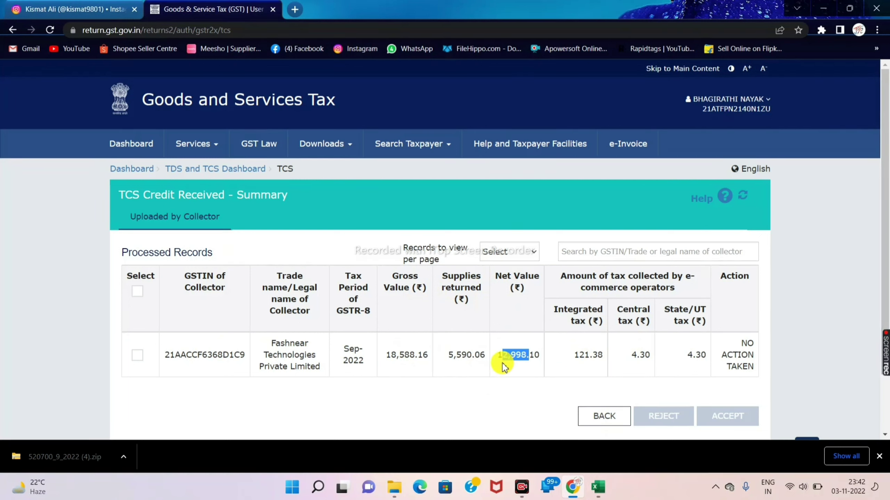
- Switch back to the ForwardReports workbook in Excel and compare its taxable grand total with the portal's net value
mouse_move(605, 492)
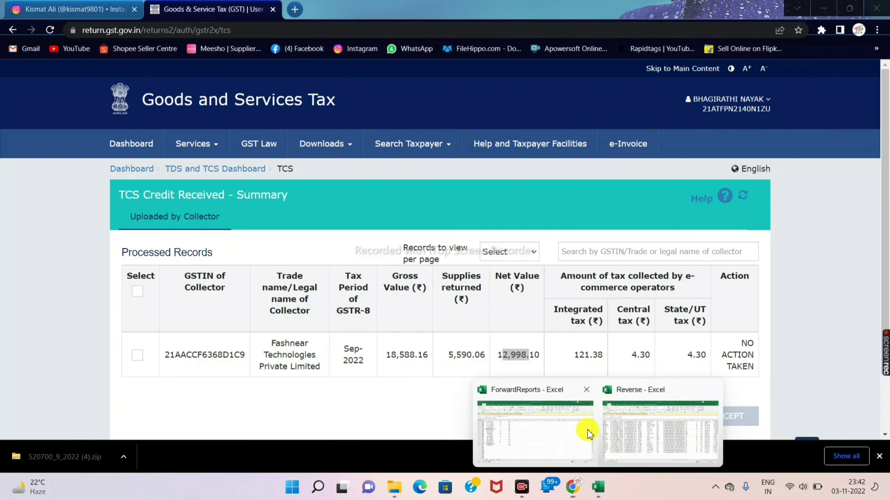
click(558, 442)
click(259, 358)
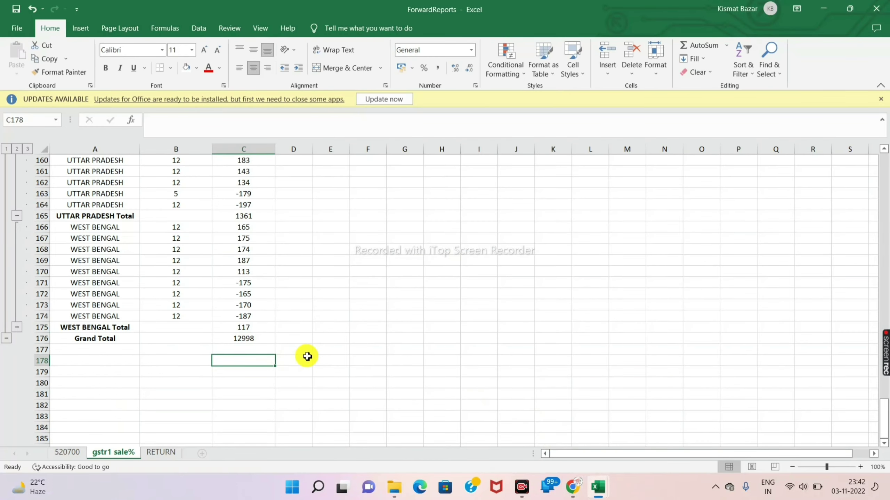